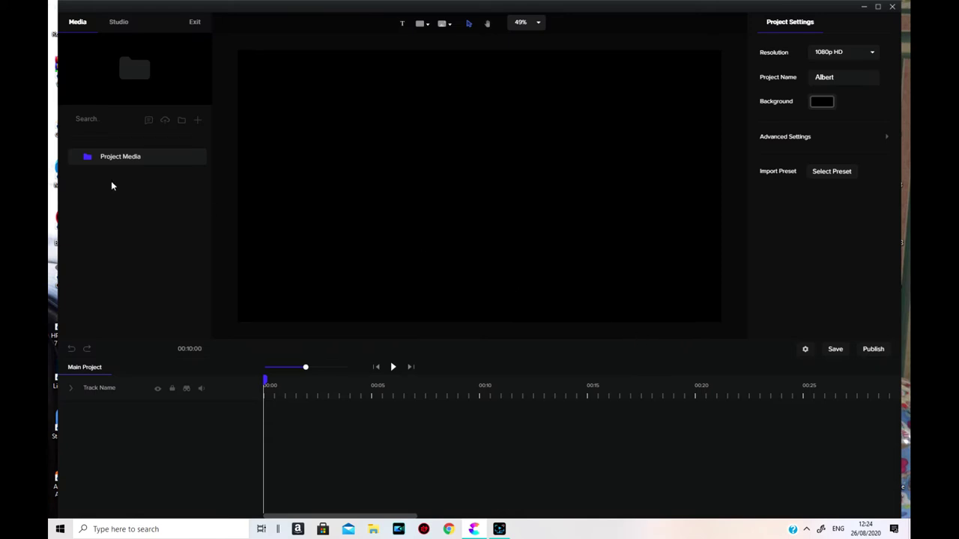
Step: Add the Classroom background from the 3D studio backgrounds to the canvas
click(120, 22)
click(145, 214)
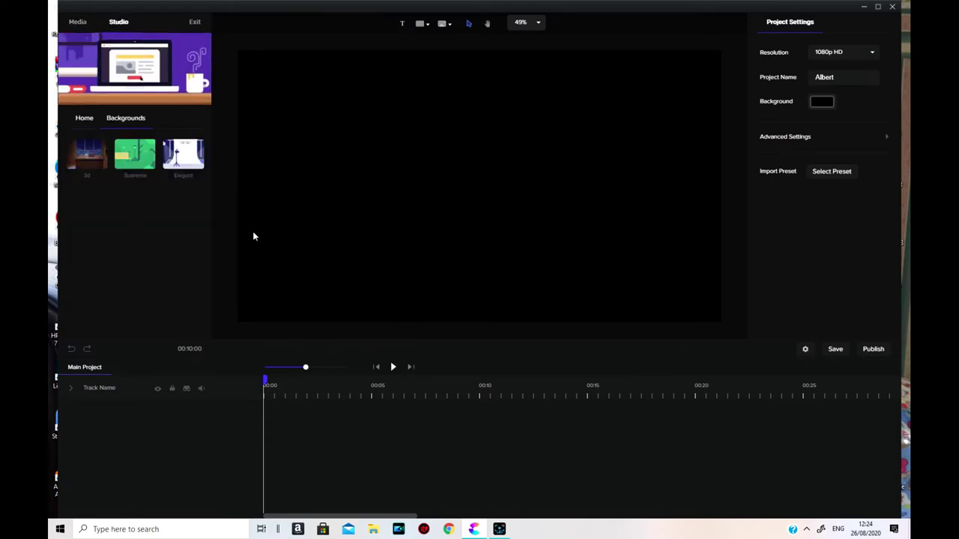
click(101, 166)
scroll(161, 241, down, 5)
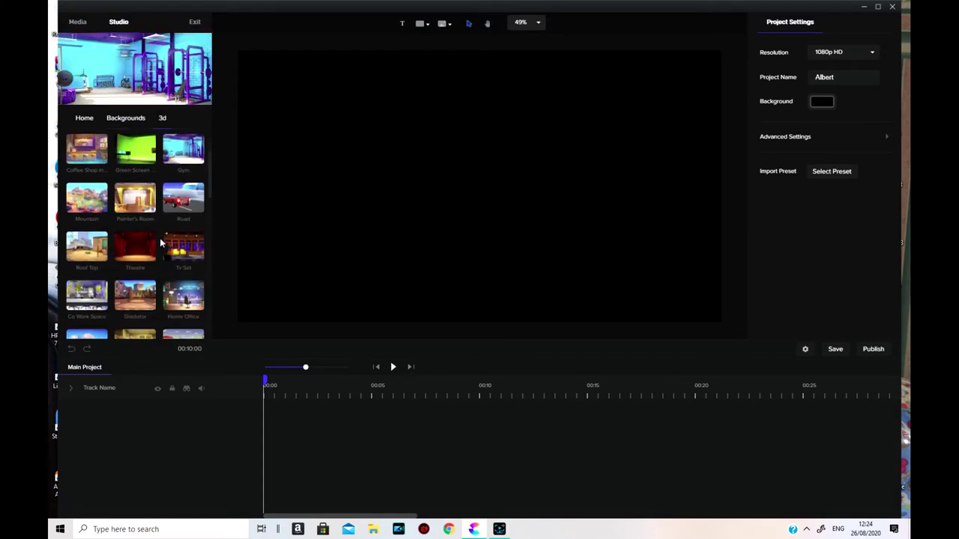
scroll(160, 241, down, 5)
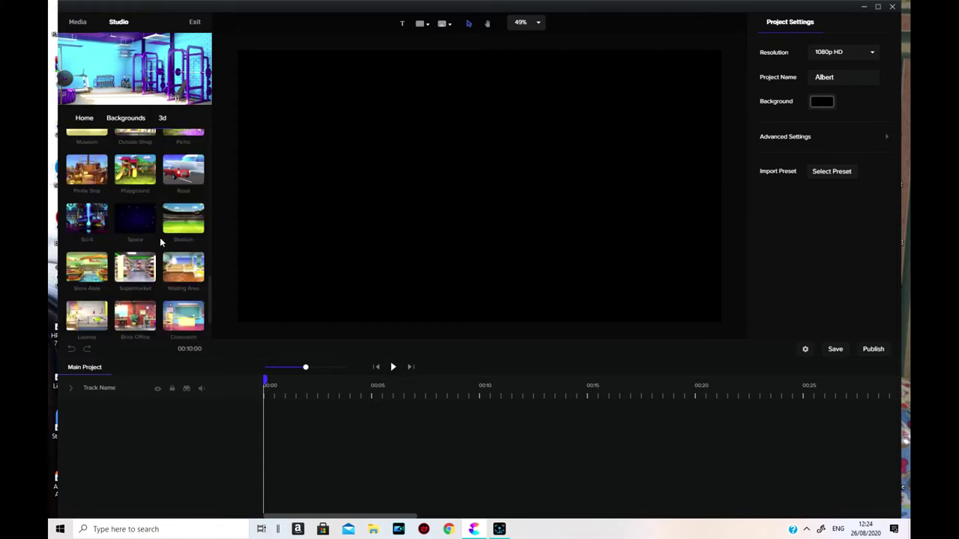
scroll(176, 258, down, 1)
drag(193, 276, 471, 239)
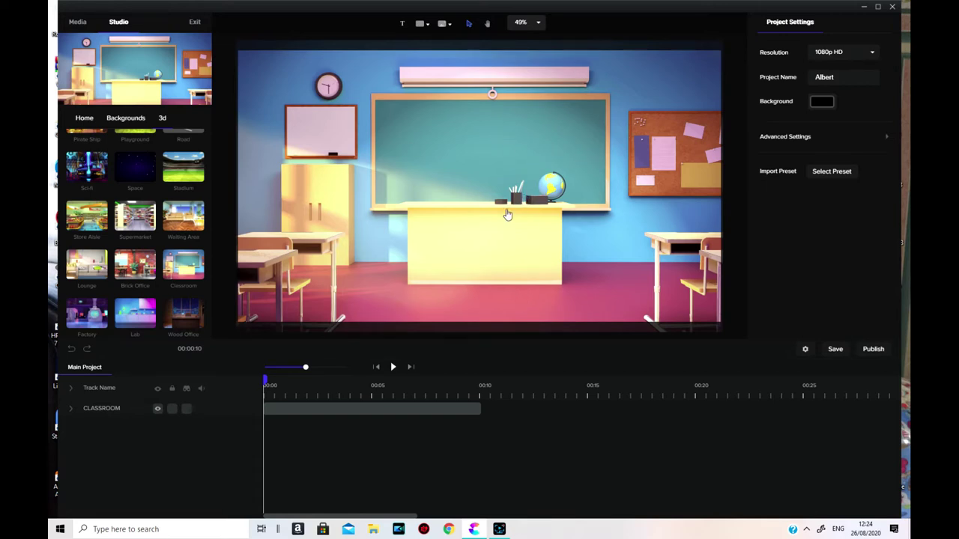
Step: Shorten the Classroom clip to about 5 seconds and extend it again to about 26 seconds
click(352, 406)
click(447, 420)
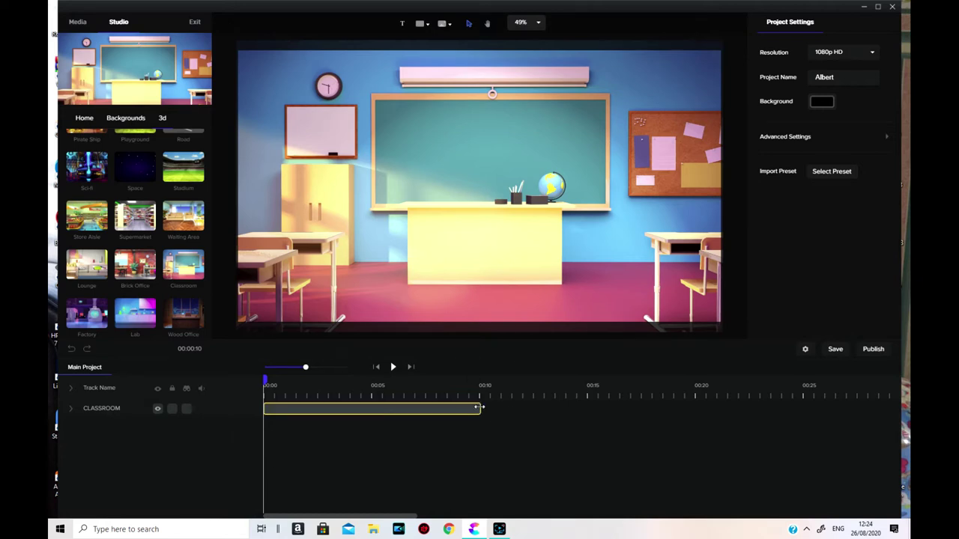
drag(480, 407, 369, 410)
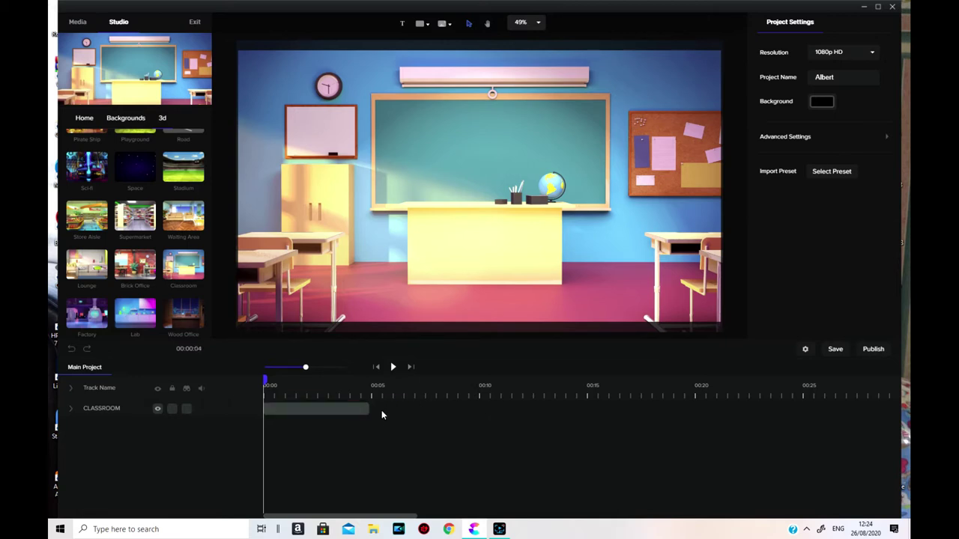
drag(368, 410, 824, 399)
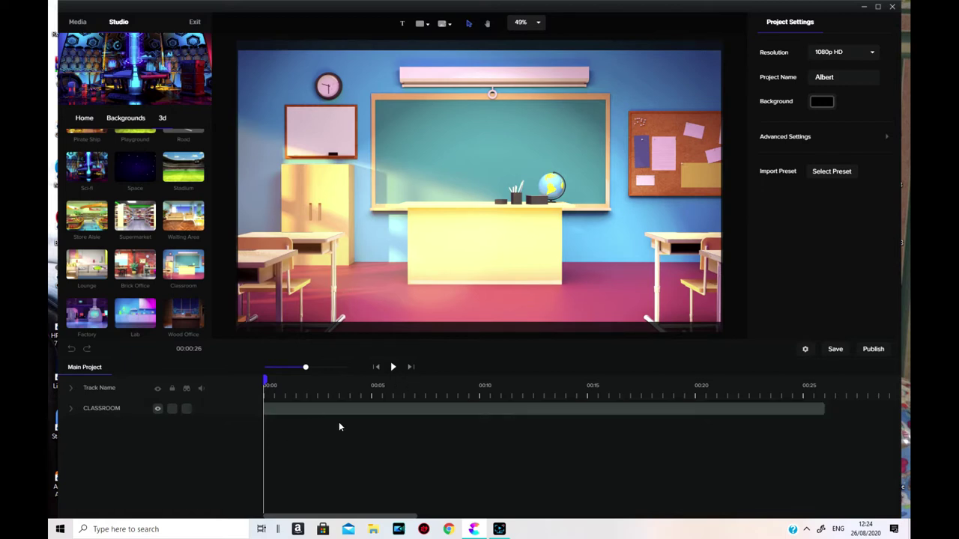
Step: Delete the Classroom clip from the timeline
click(70, 411)
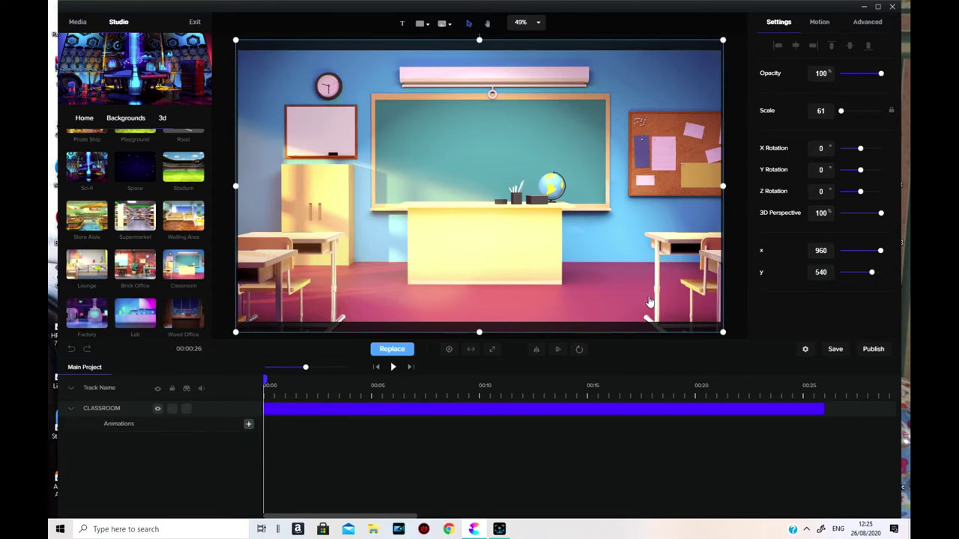
right_click(480, 409)
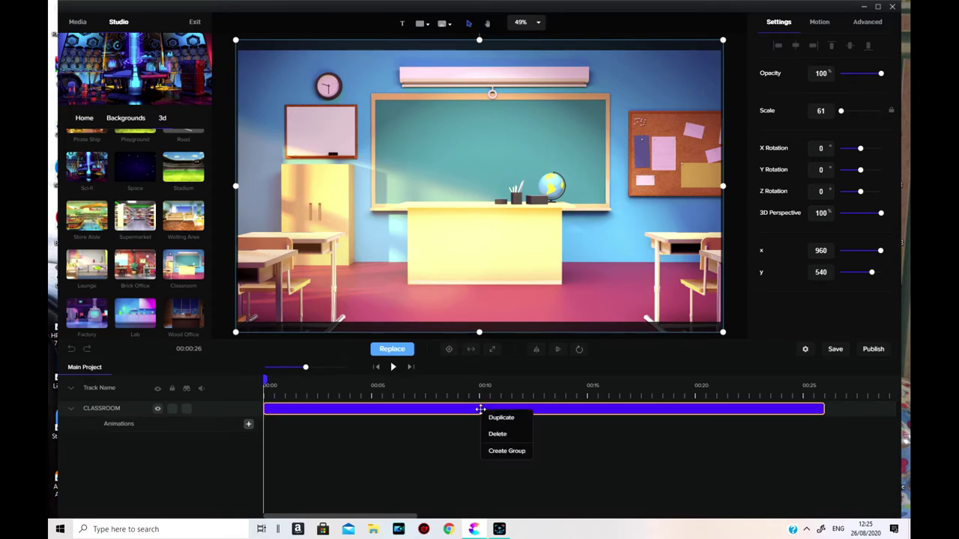
click(510, 437)
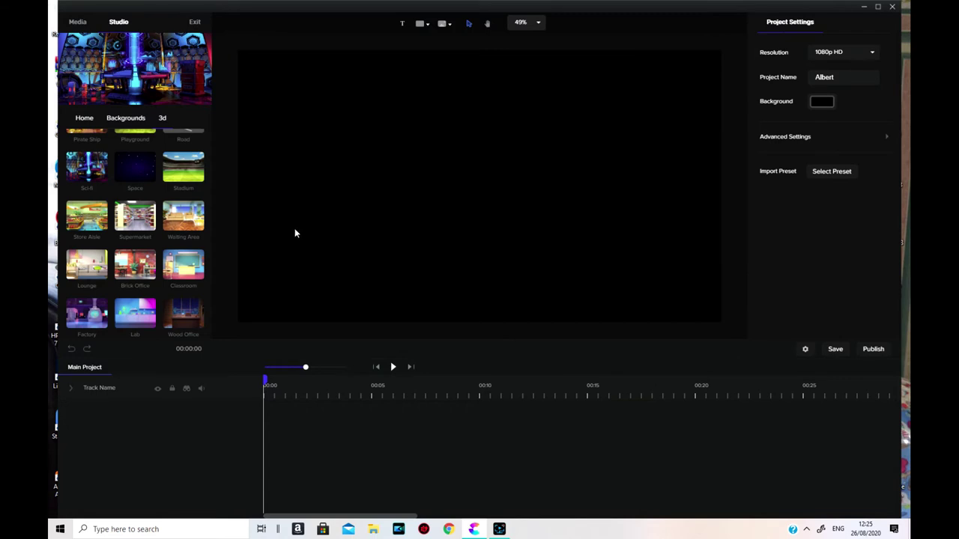
Step: Add the 3D construction site background to the canvas and preview its animation
scroll(181, 313, up, 3)
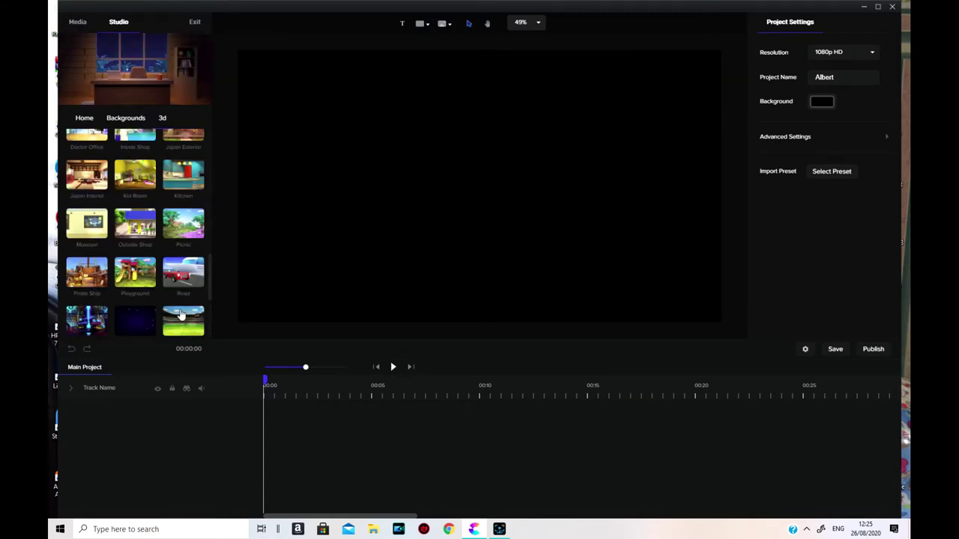
scroll(180, 315, up, 2)
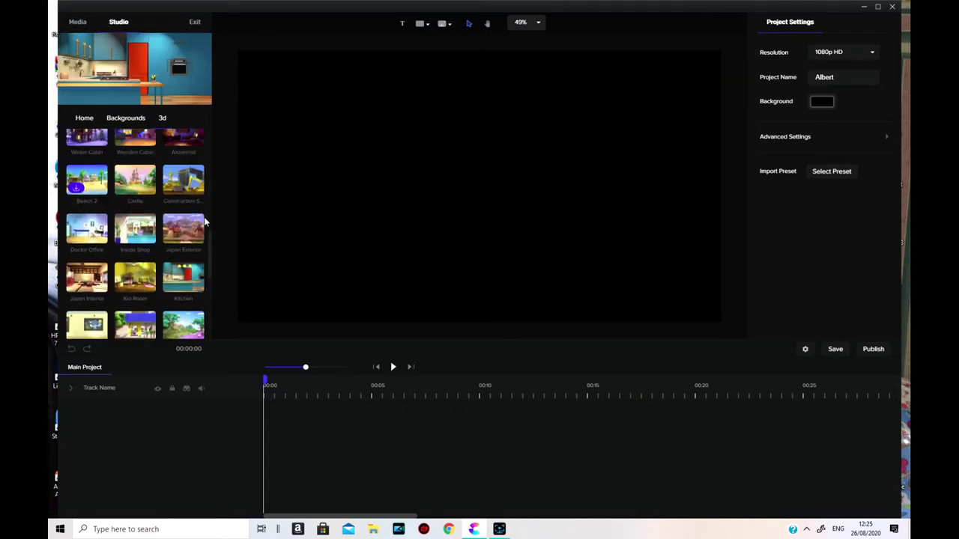
drag(177, 180, 404, 221)
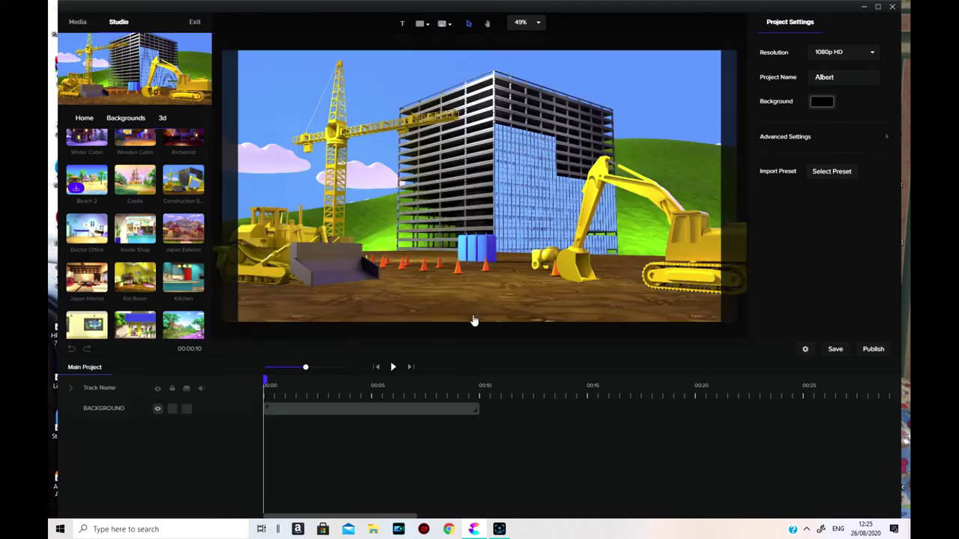
click(393, 367)
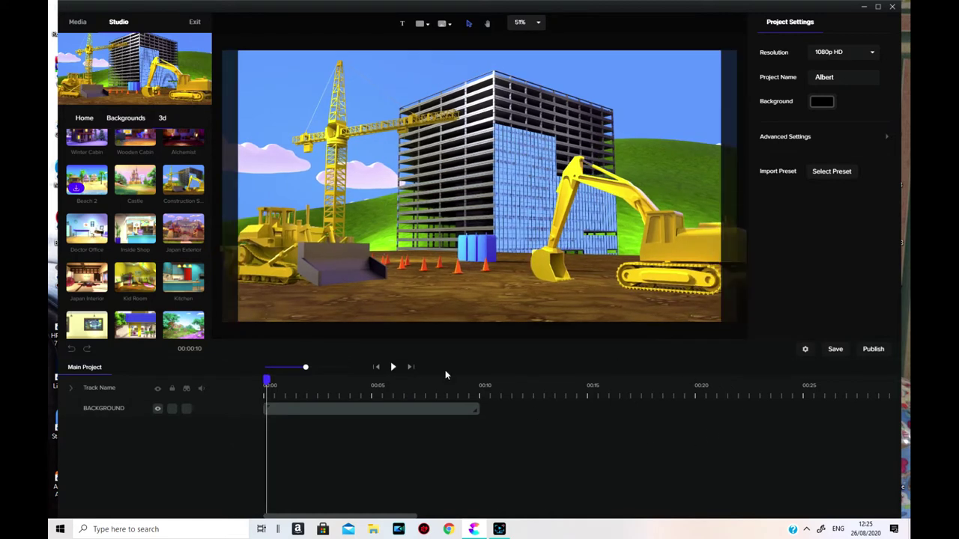
click(393, 367)
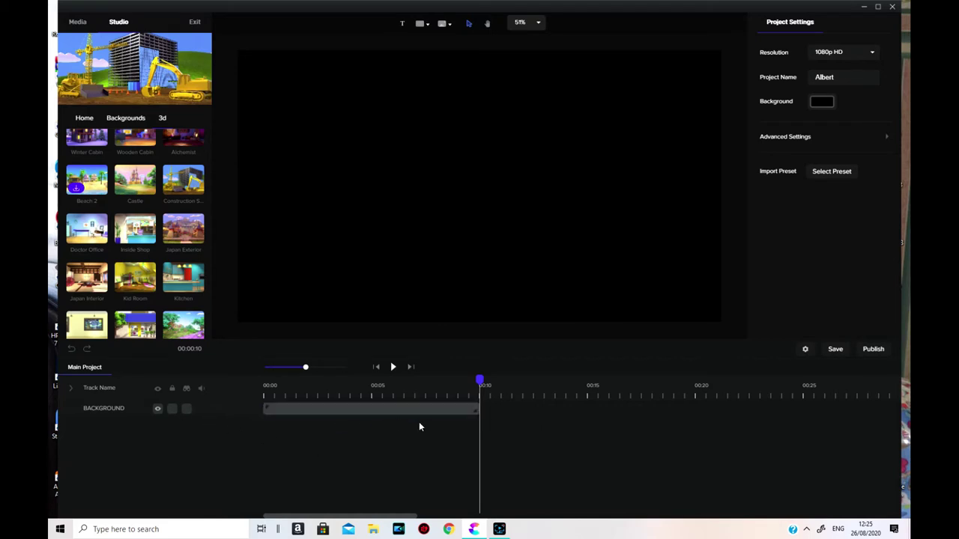
Step: Open the BACKGROUND group and set its layers' durations: BACKGROUND to about 20 seconds, TRACTOR to about 15 seconds and DIGGER to about 5 seconds
right_click(339, 409)
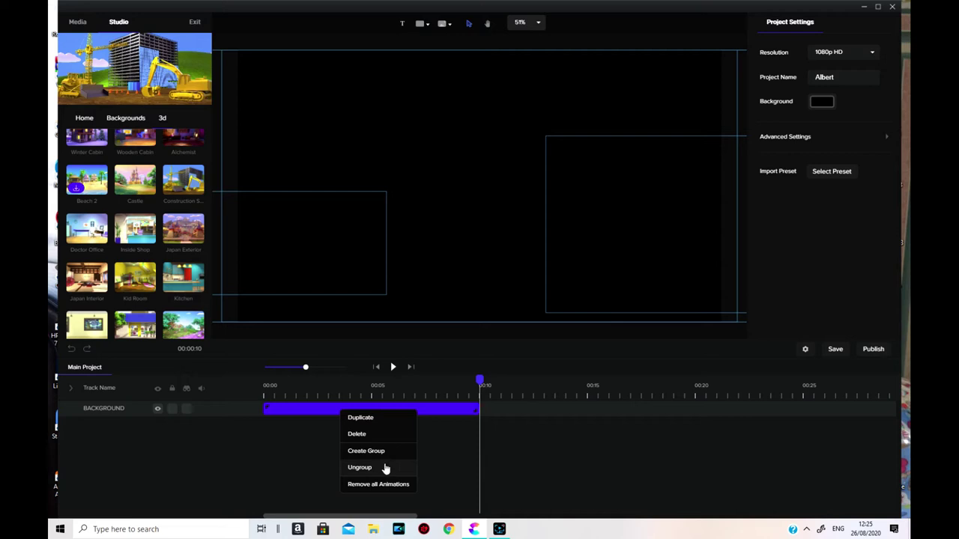
click(304, 411)
double_click(305, 411)
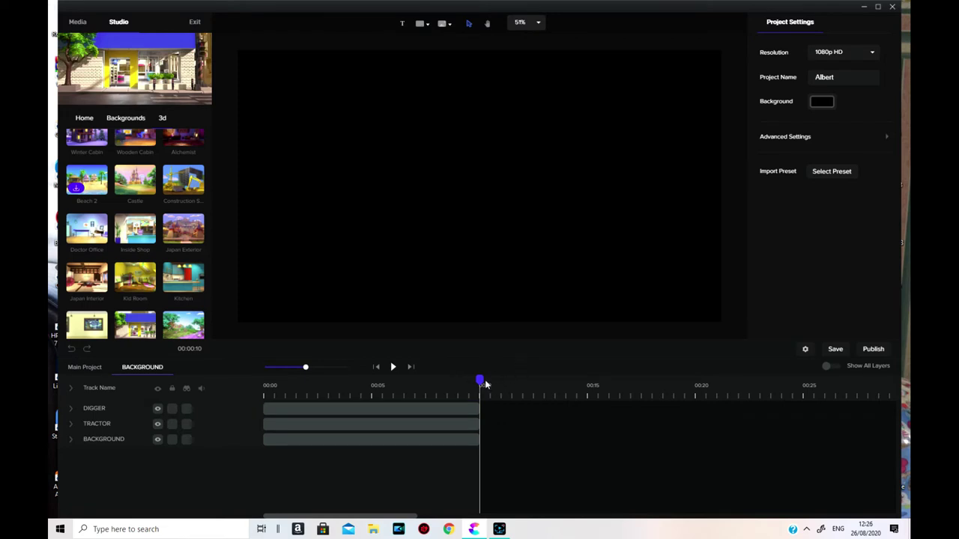
drag(479, 380, 759, 382)
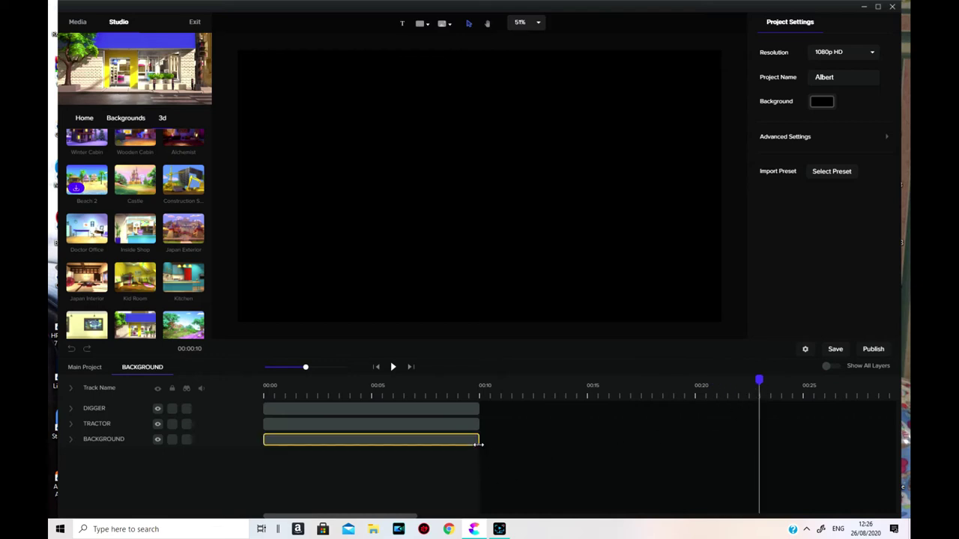
drag(479, 440, 693, 439)
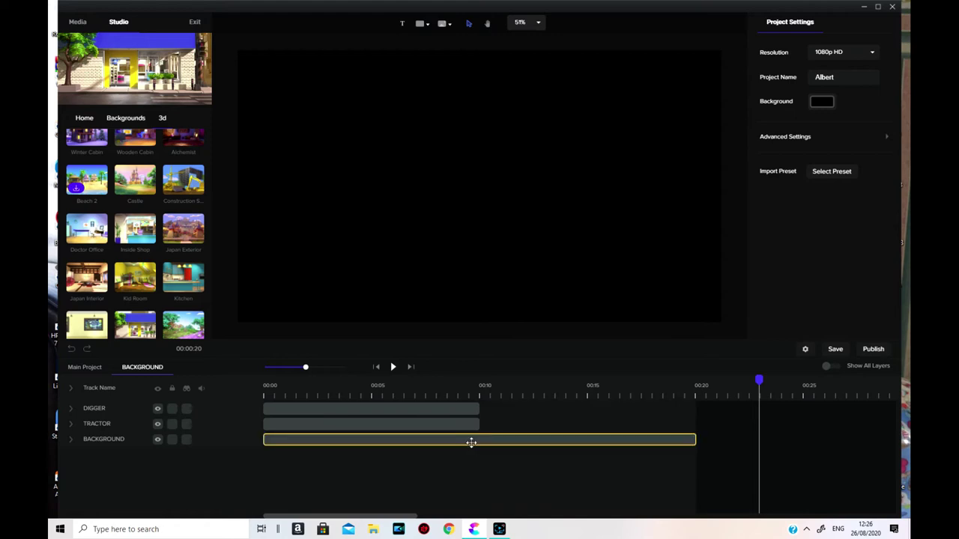
drag(480, 424, 588, 425)
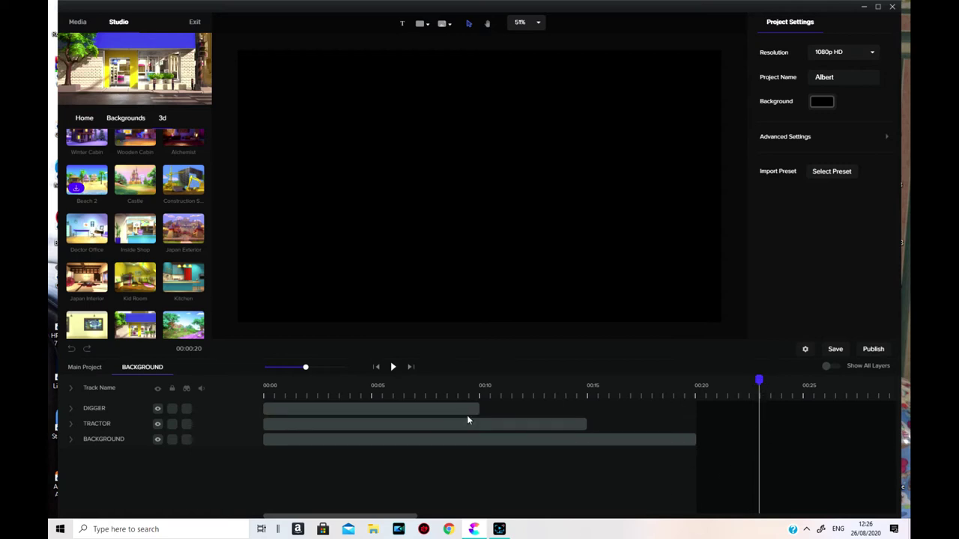
drag(478, 409, 376, 404)
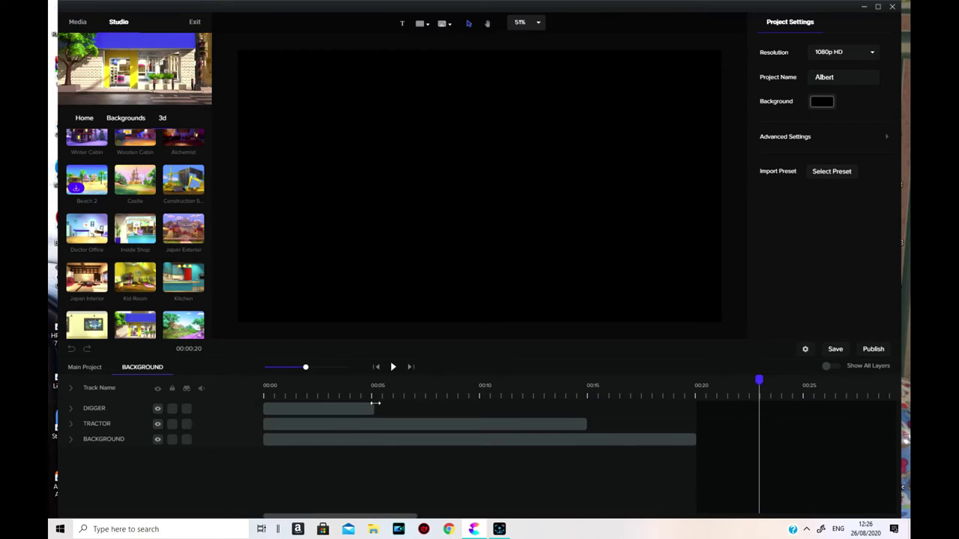
Step: Play the retimed construction scene from its beginning to its end and return to the main project
drag(757, 380, 150, 377)
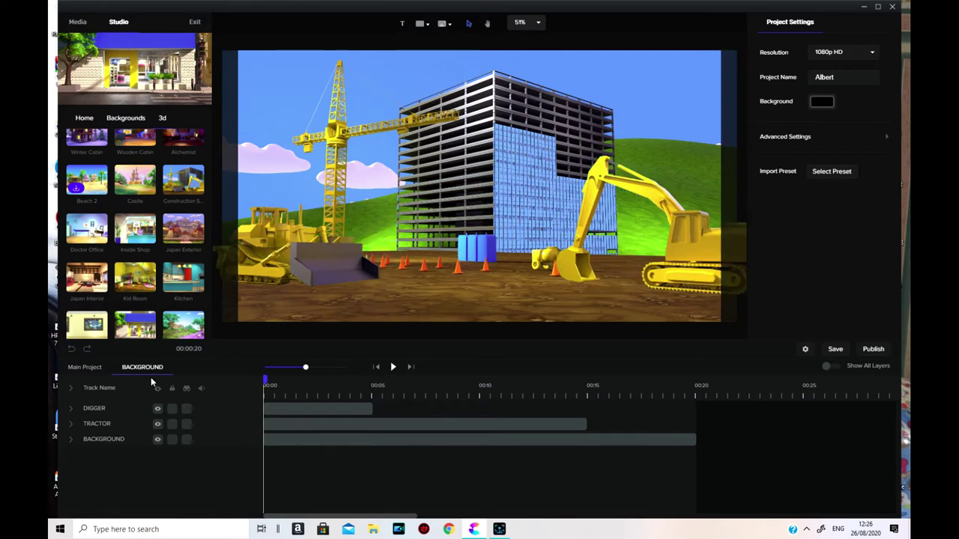
click(393, 369)
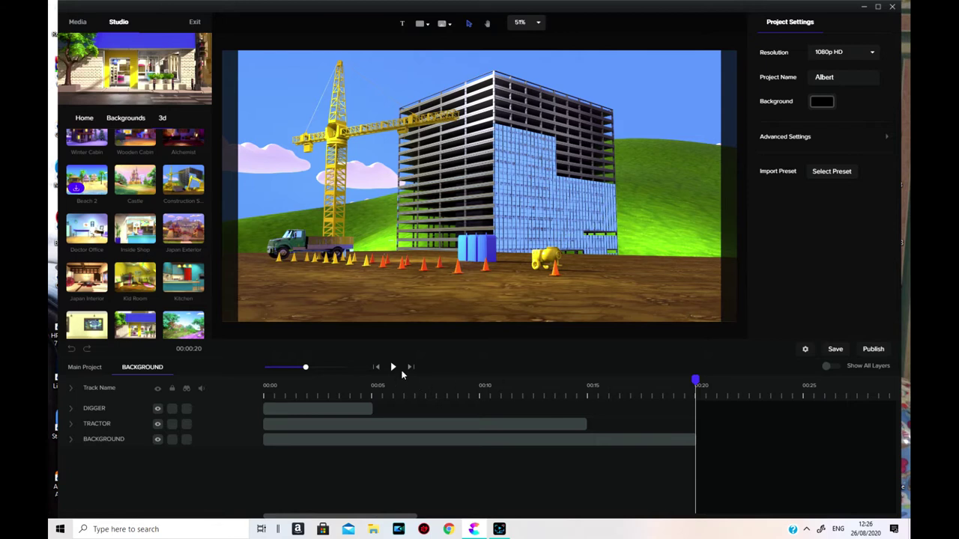
click(86, 369)
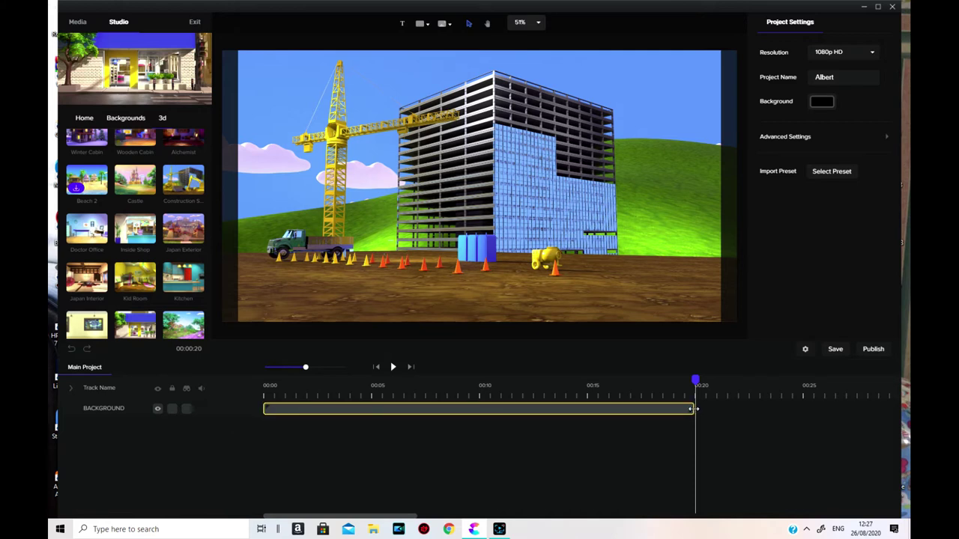
Step: Shorten the BACKGROUND group to about 10 seconds in the main project and check the lengths of its layers
drag(693, 409, 487, 422)
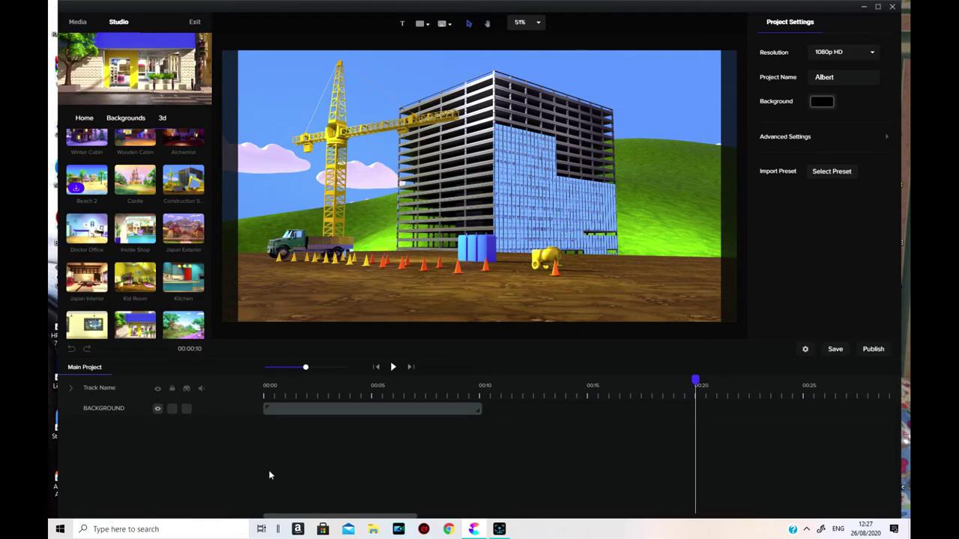
double_click(325, 409)
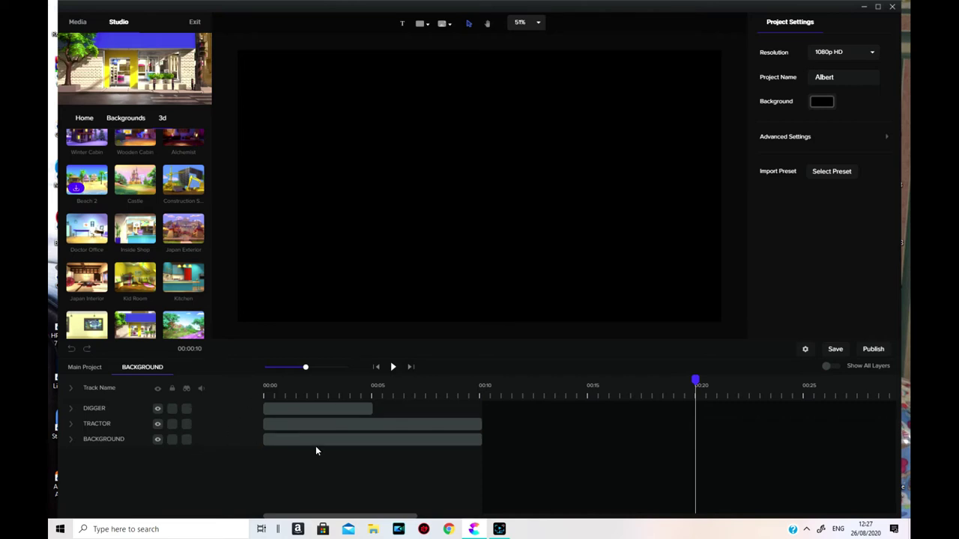
click(90, 368)
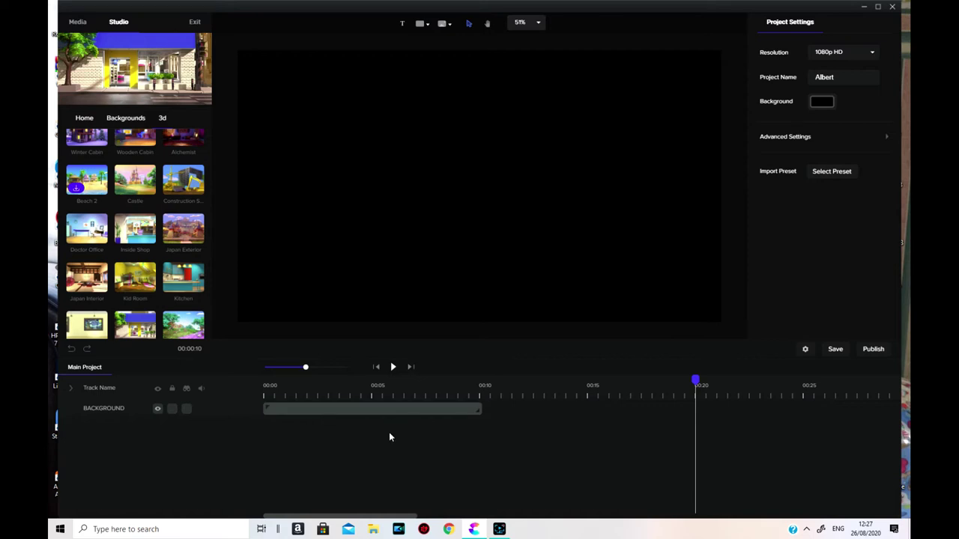
Step: Extend the BACKGROUND group to about 19 seconds in the main project and open it to inspect its layers
click(472, 413)
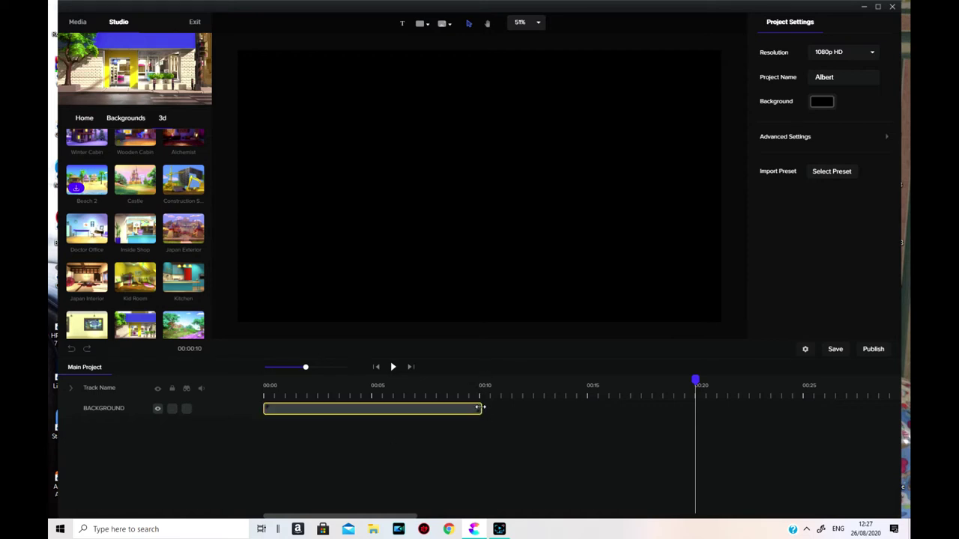
drag(477, 408, 687, 411)
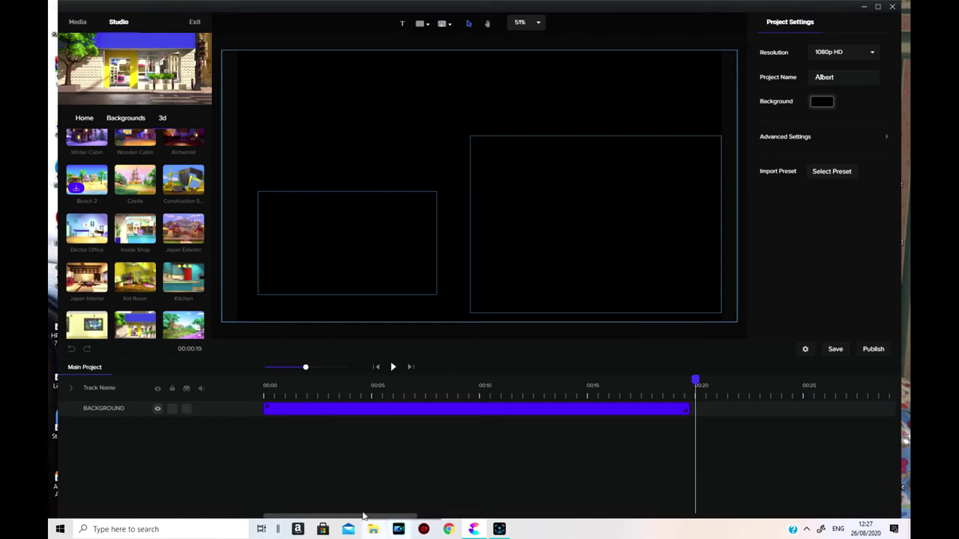
double_click(375, 410)
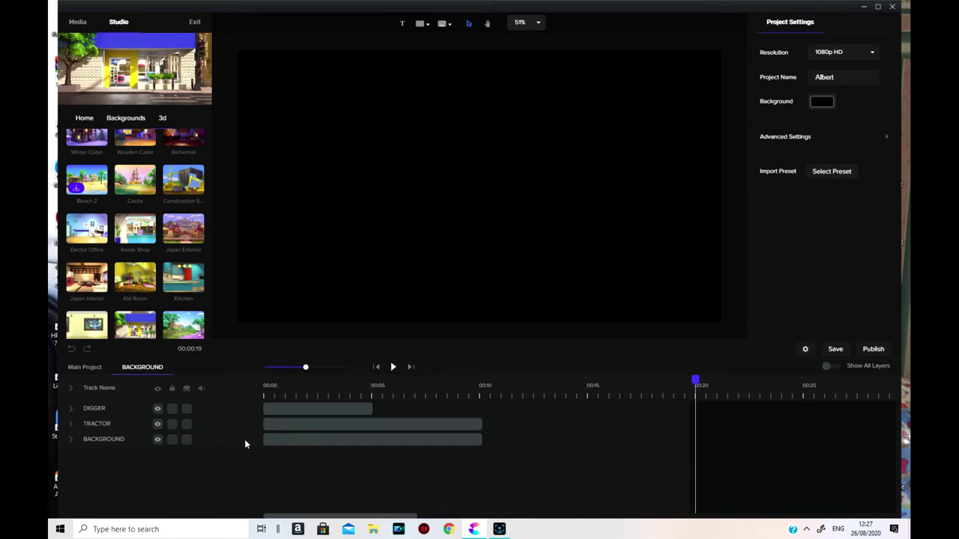
click(354, 440)
Step: Play the group's layers from the start to check how long each one remains in the scene
click(376, 367)
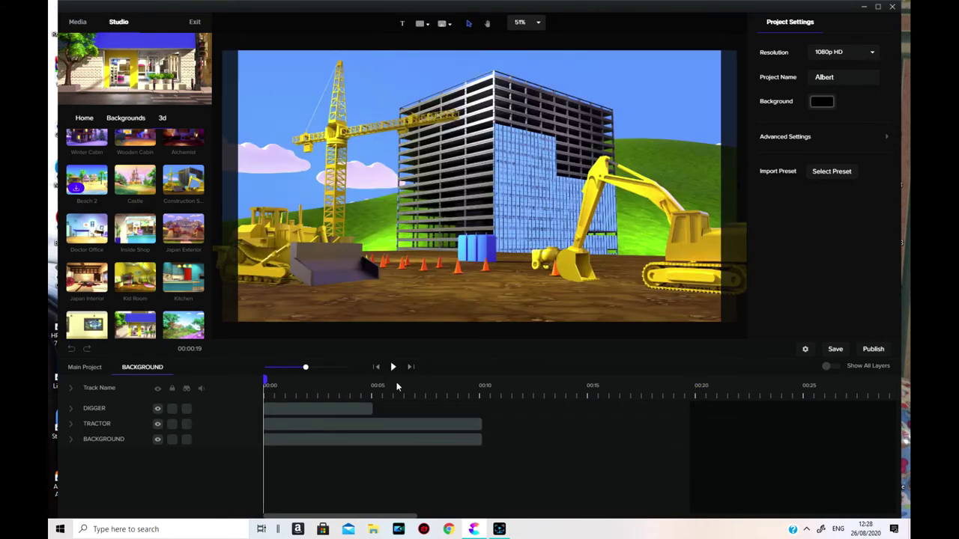
click(392, 367)
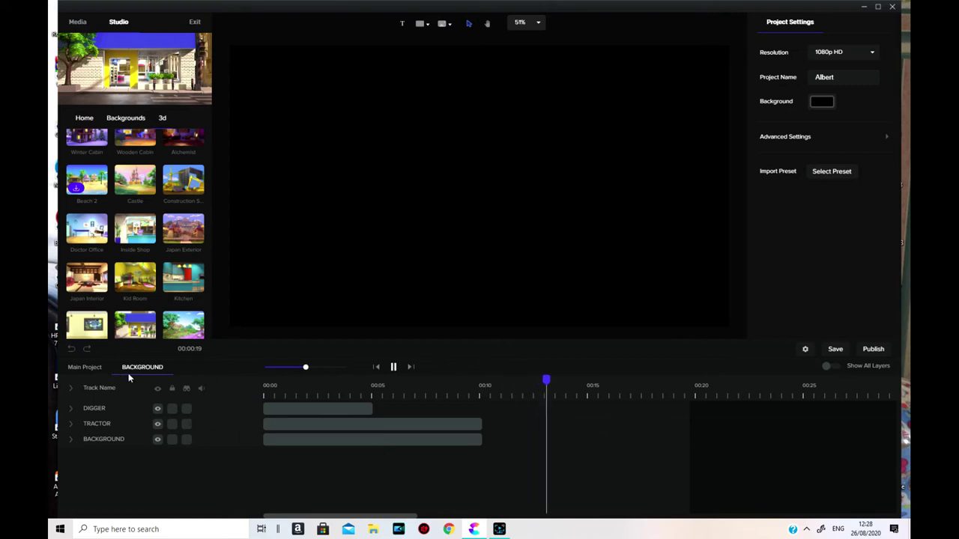
click(393, 367)
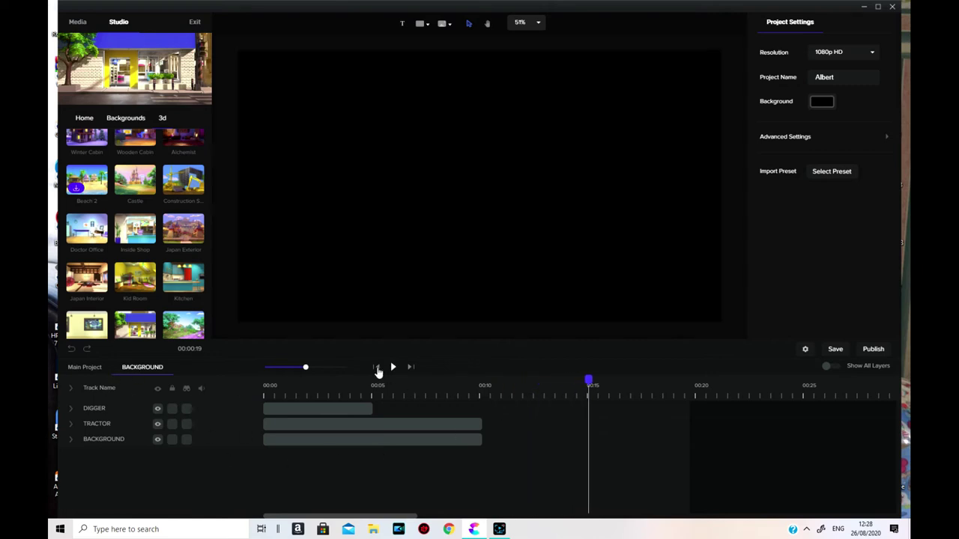
Step: Ungroup the BACKGROUND group in the main project and play the separated layers from the start
click(87, 368)
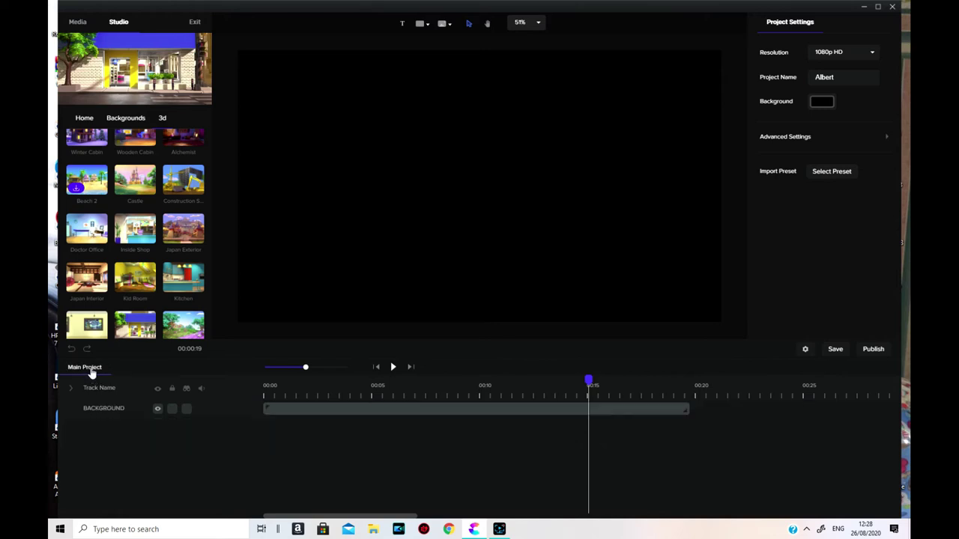
right_click(435, 413)
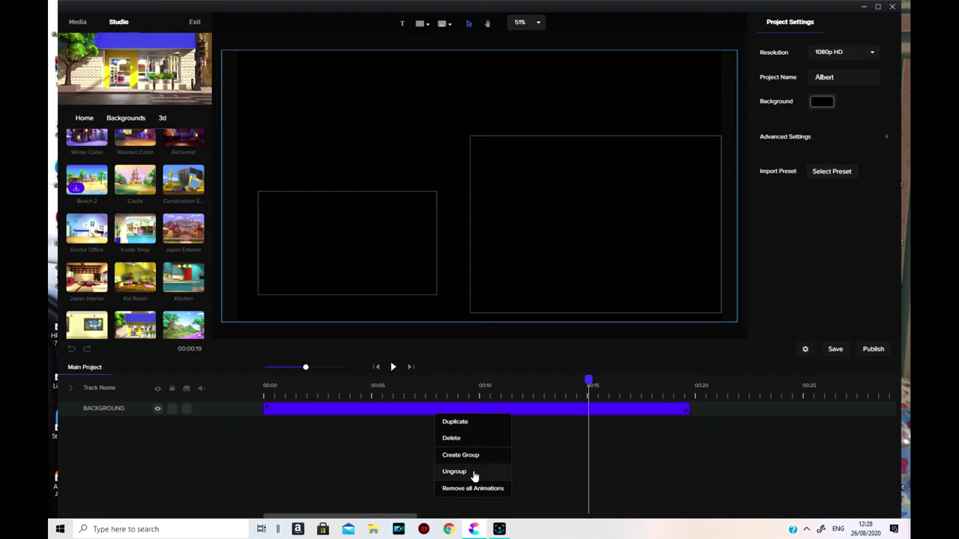
click(473, 471)
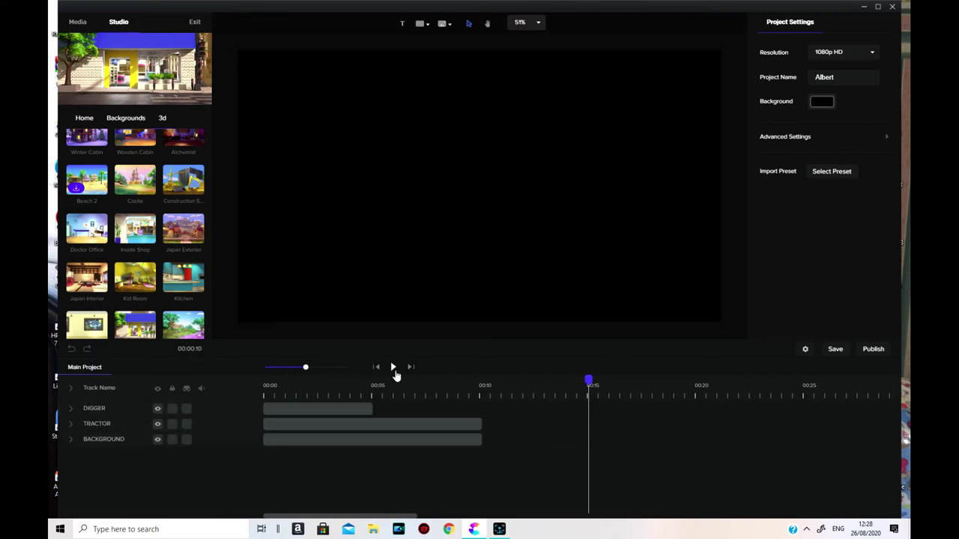
drag(588, 380, 263, 380)
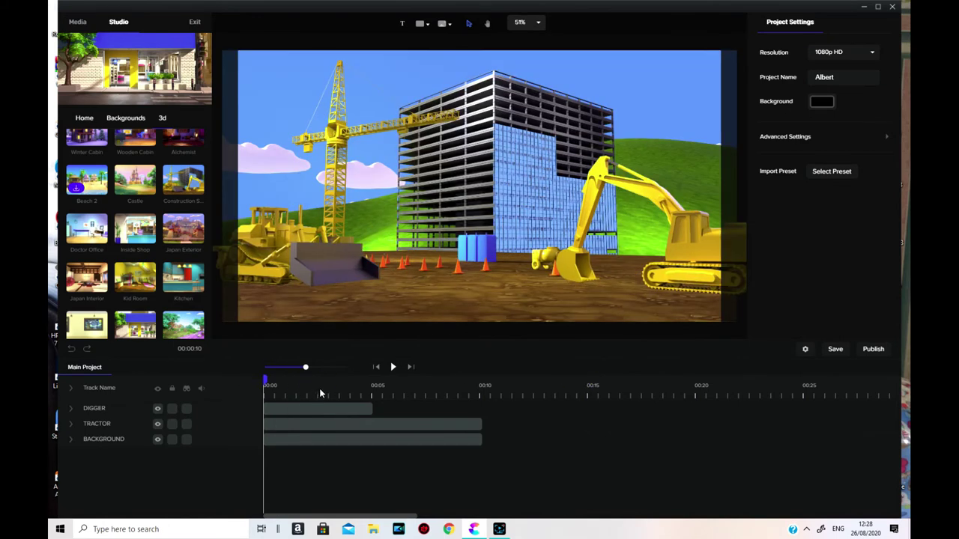
click(393, 368)
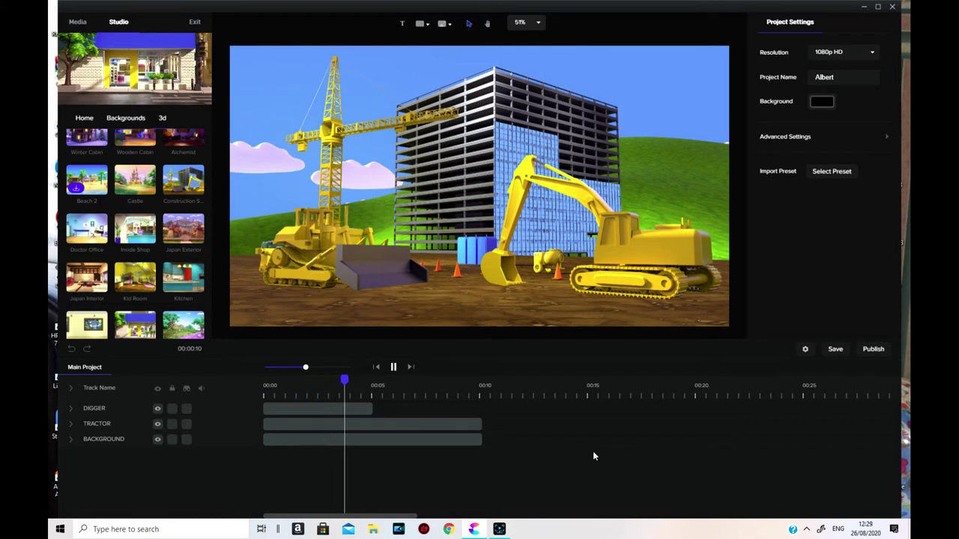
click(393, 367)
Step: Extend the DIGGER layer to about 21 seconds and the TRACTOR layer to about 15 seconds, and play the scene from the start
click(410, 424)
drag(373, 410, 722, 414)
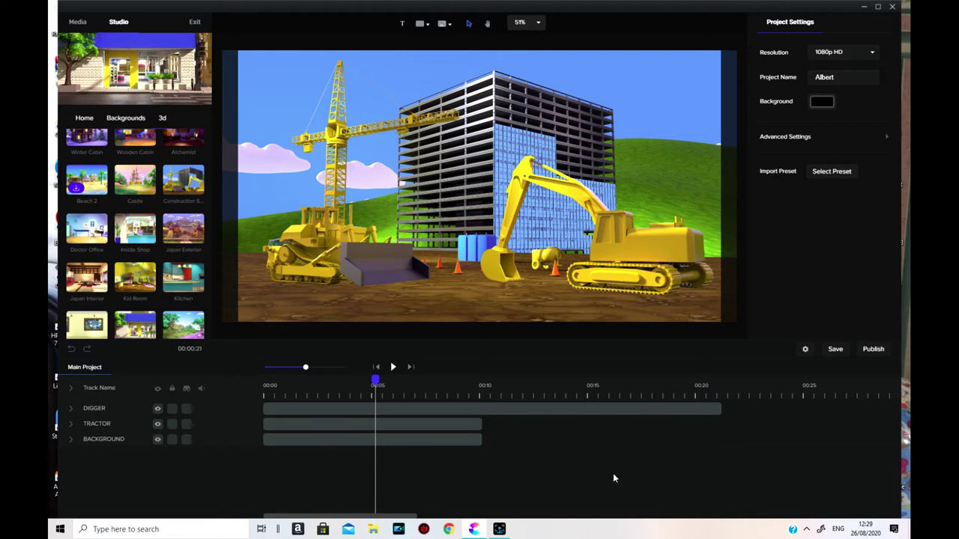
drag(480, 424, 582, 425)
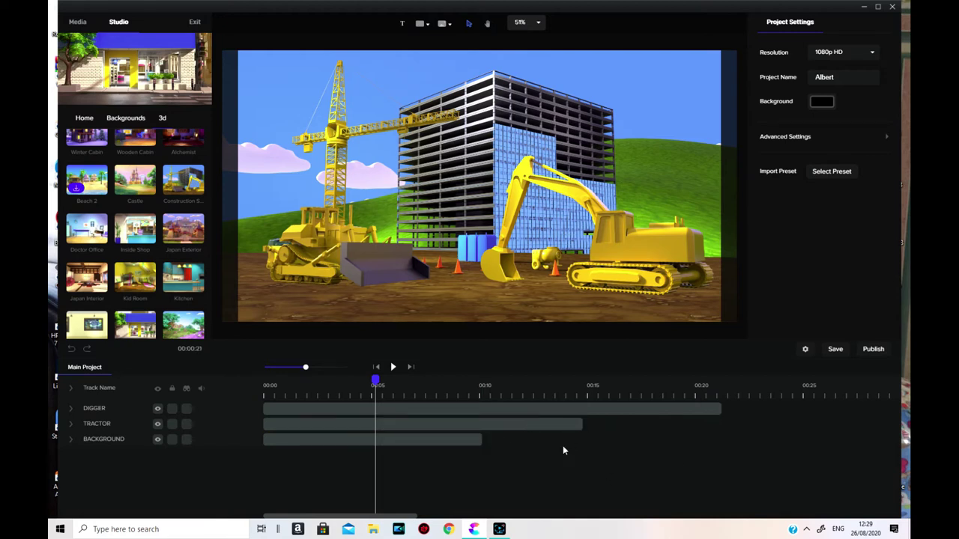
drag(369, 385, 256, 385)
click(394, 368)
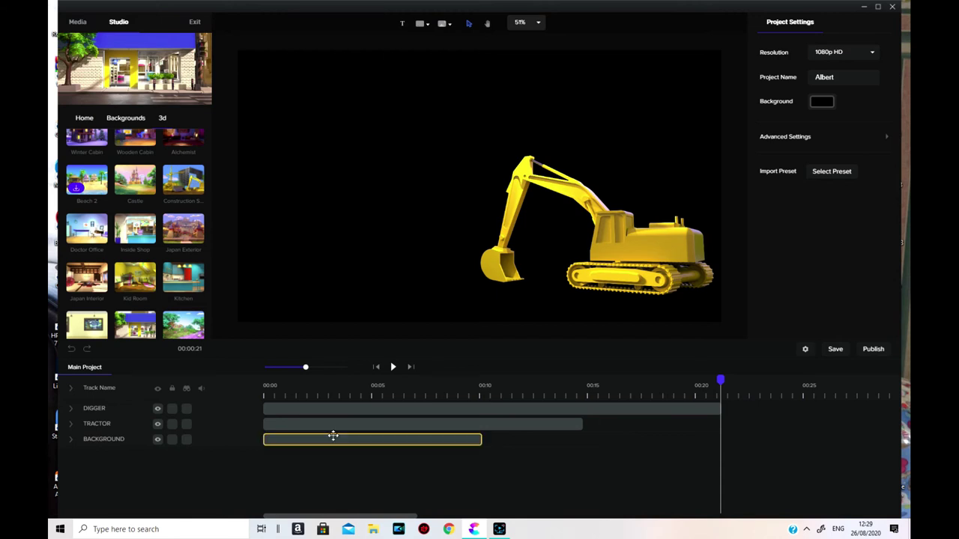
Step: Combine the DIGGER, TRACTOR and BACKGROUND layers into one new group
click(338, 408)
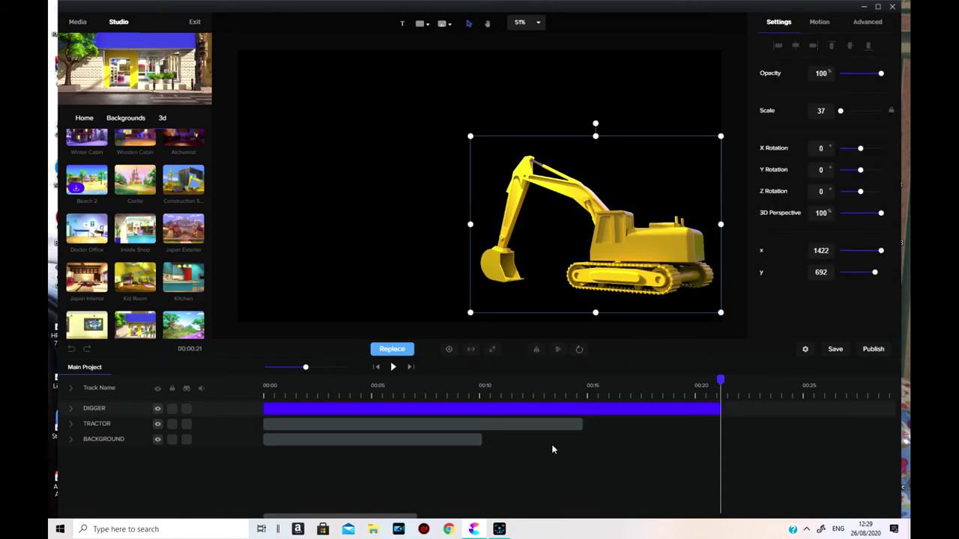
click(310, 442)
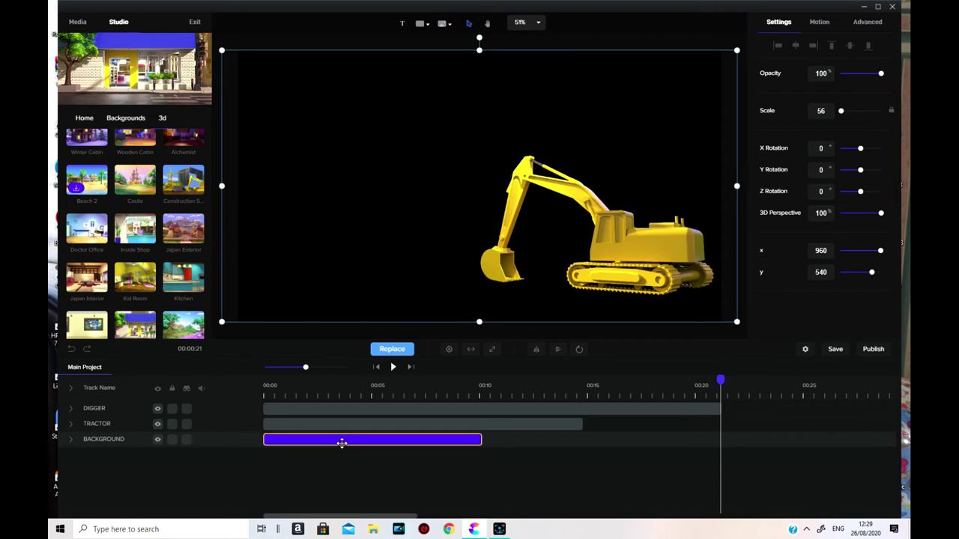
click(346, 426)
click(359, 409)
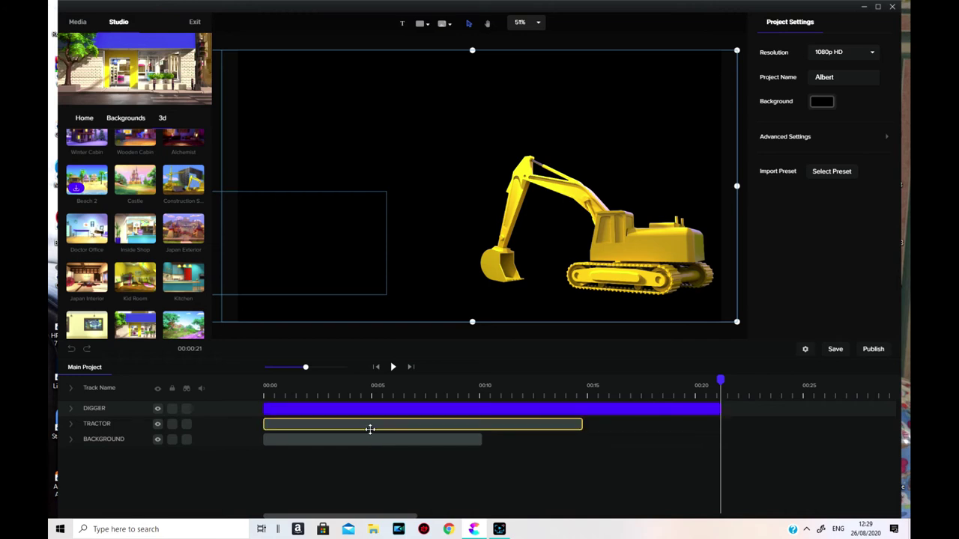
click(368, 425)
click(370, 440)
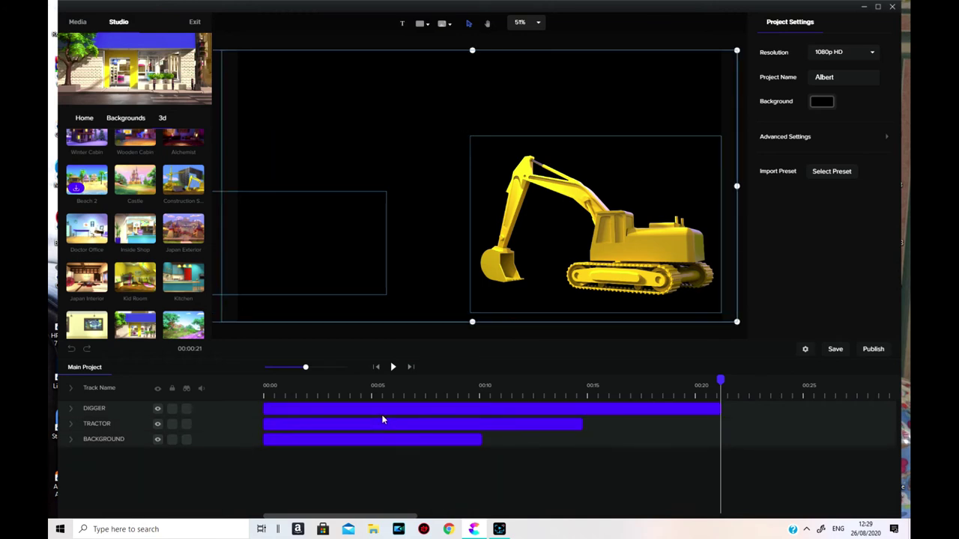
right_click(383, 422)
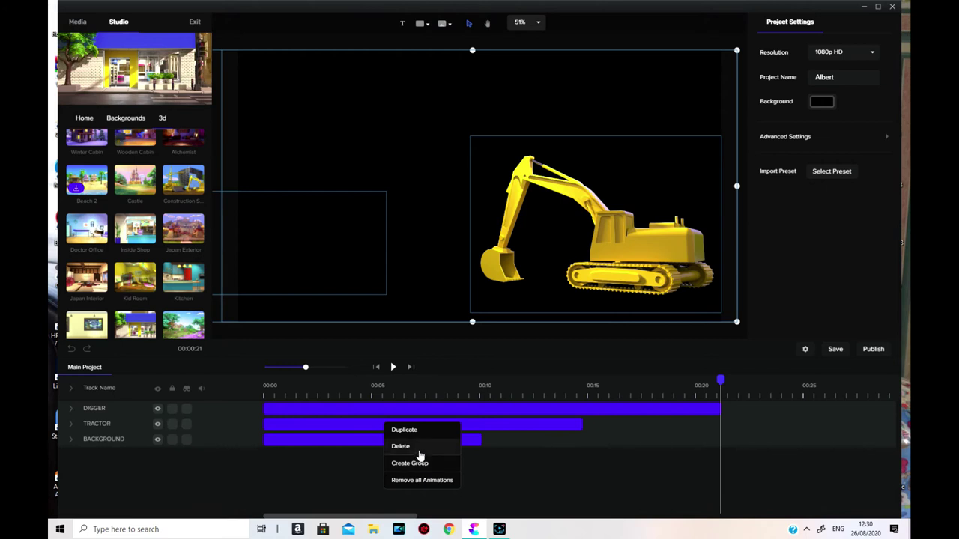
click(409, 463)
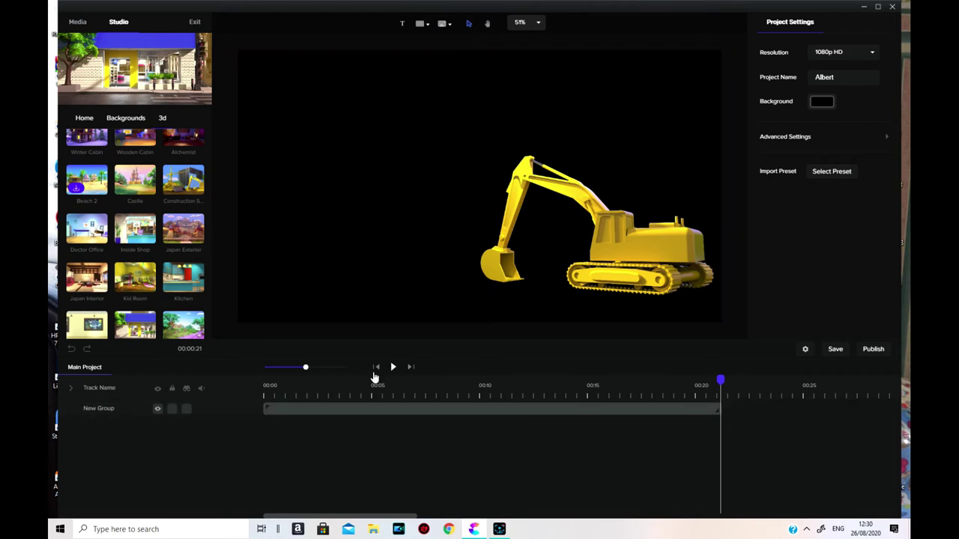
Step: Shorten the new group to about 10 seconds and play it from the start
drag(721, 407, 482, 407)
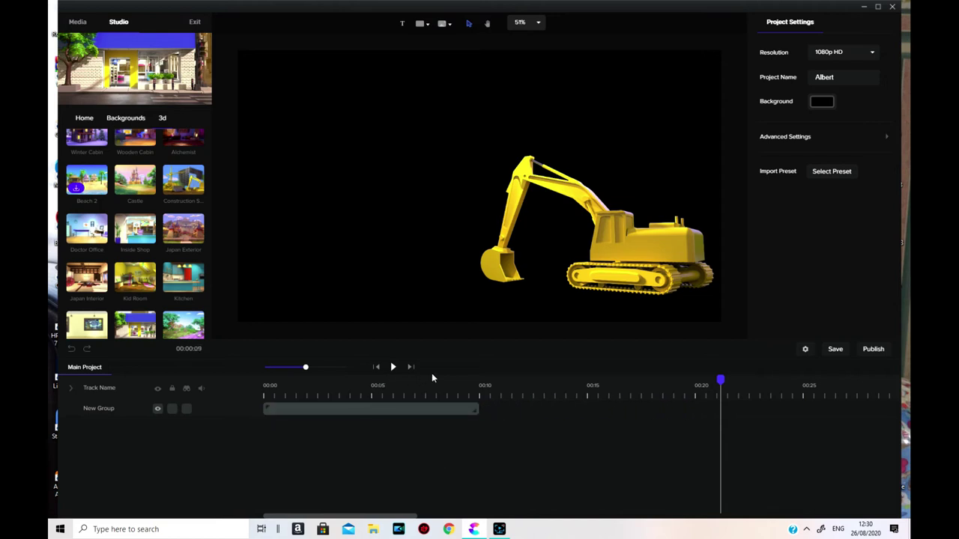
key(Home)
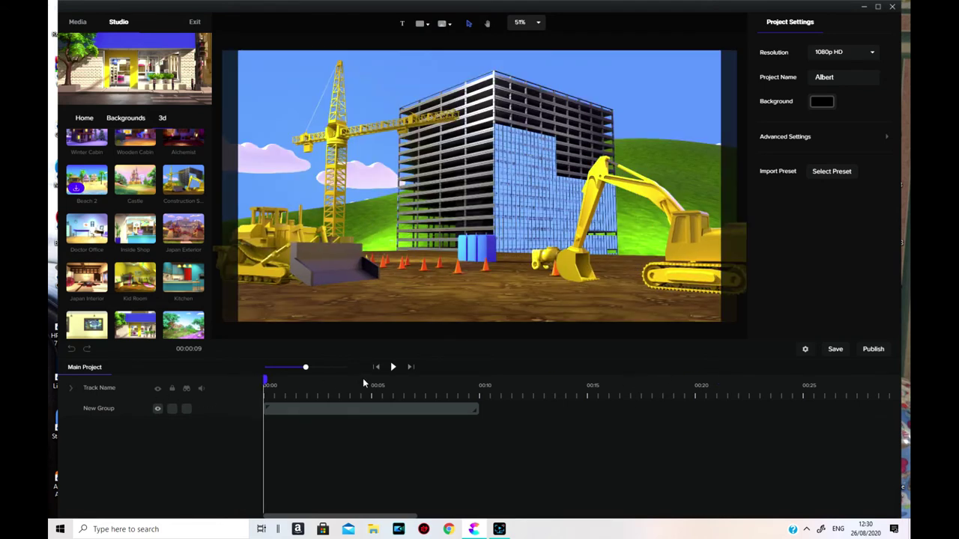
click(392, 368)
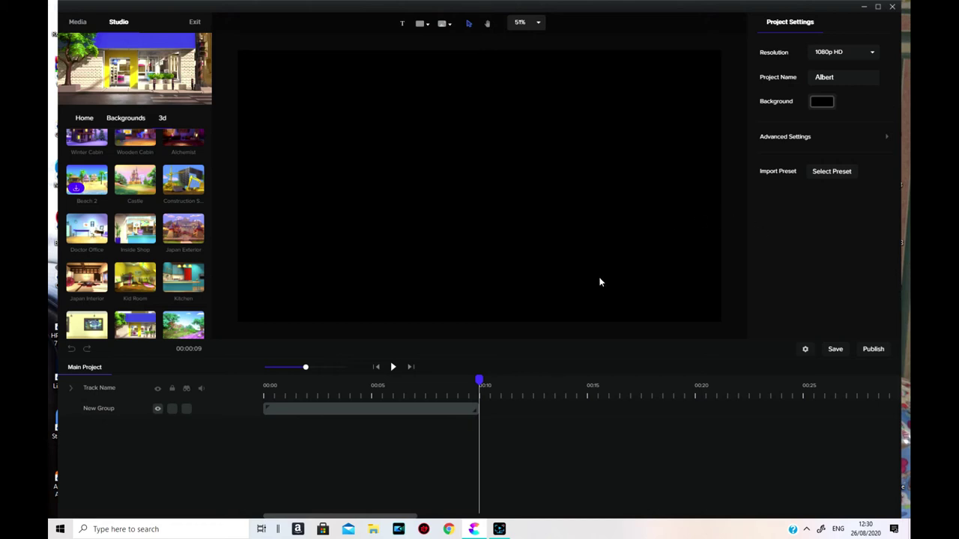
Step: Add the 3D Scientist character from the library to the scene, with its clip starting at 0 seconds
scroll(135, 240, up, 2)
scroll(85, 259, up, 5)
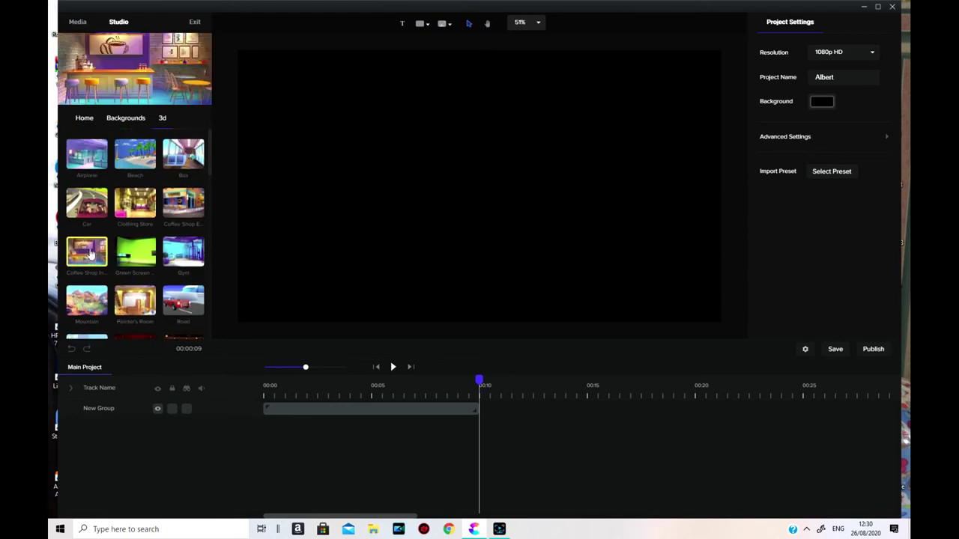
click(85, 119)
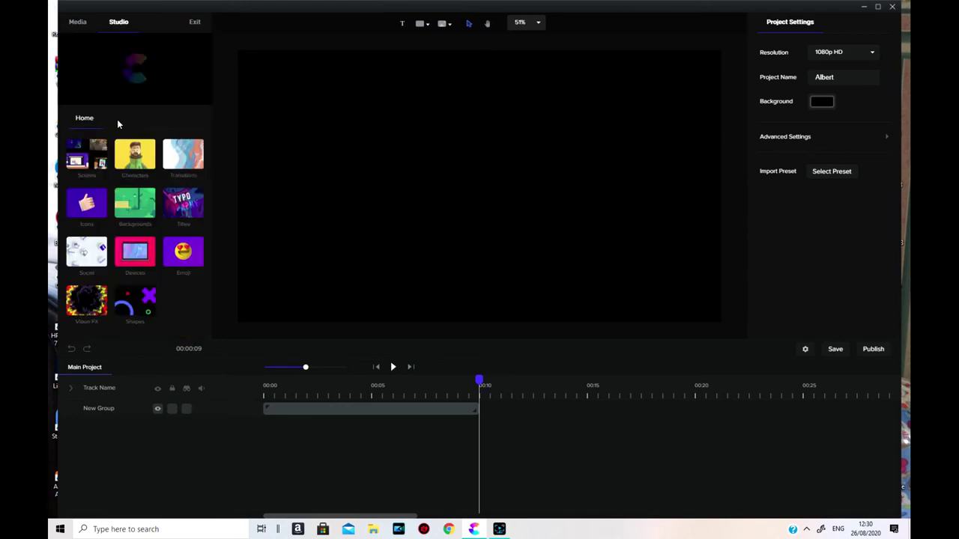
click(136, 156)
click(96, 213)
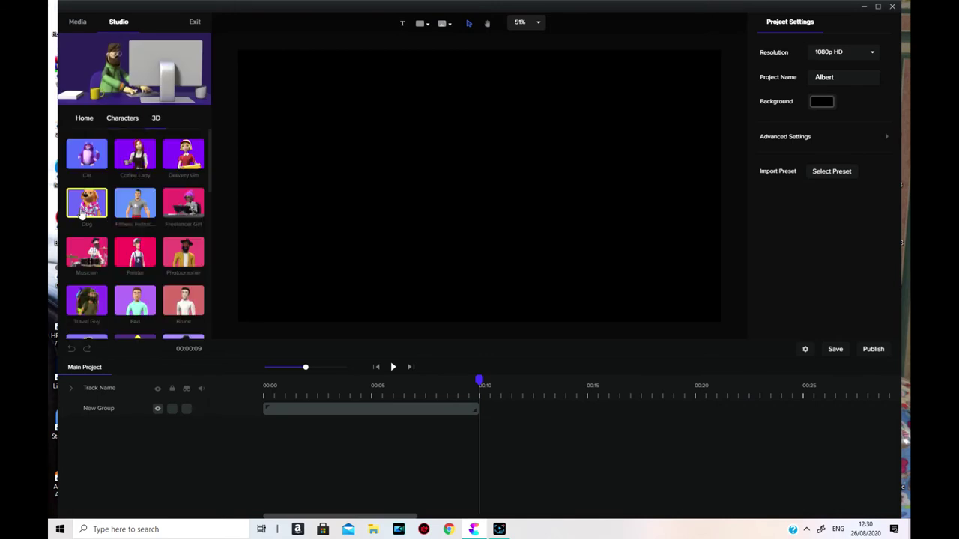
scroll(129, 255, down, 5)
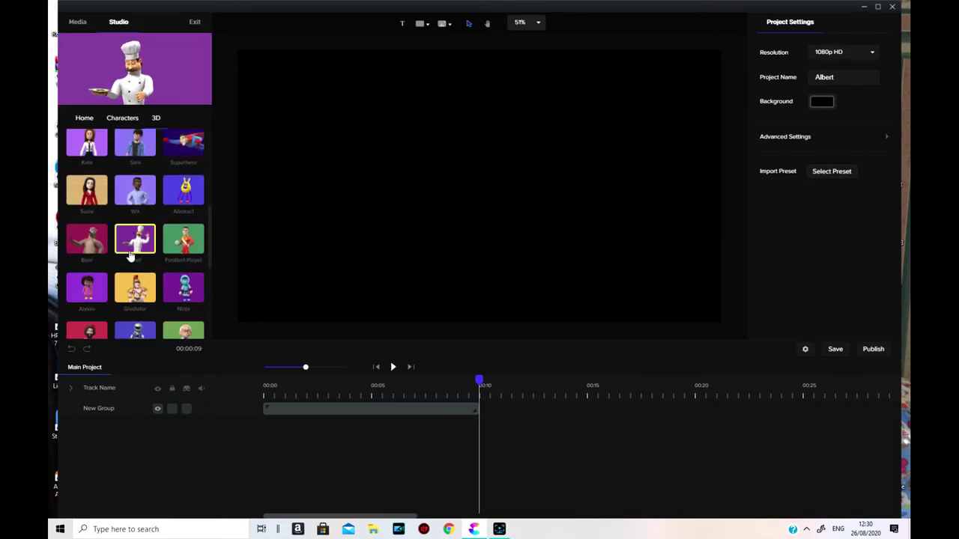
scroll(129, 256, down, 2)
drag(188, 244, 346, 217)
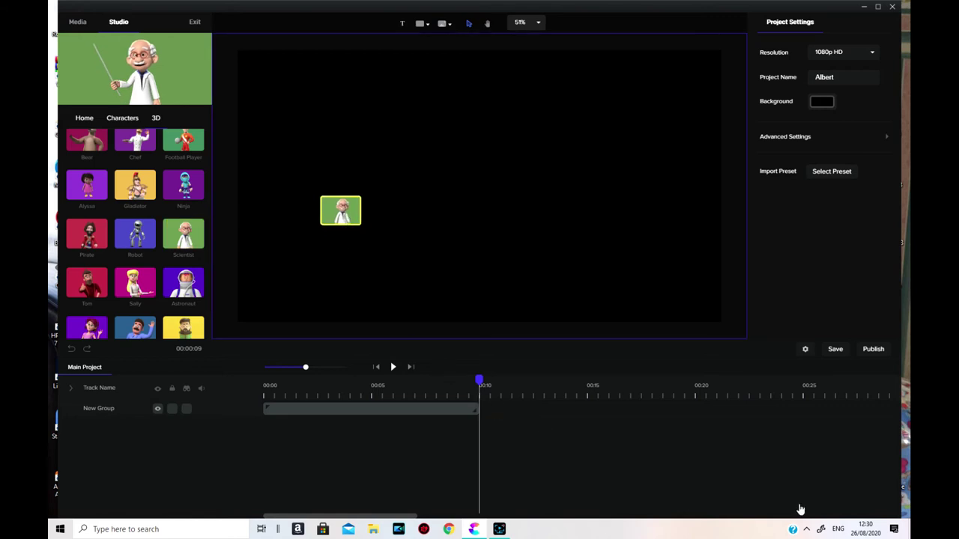
drag(561, 423, 313, 387)
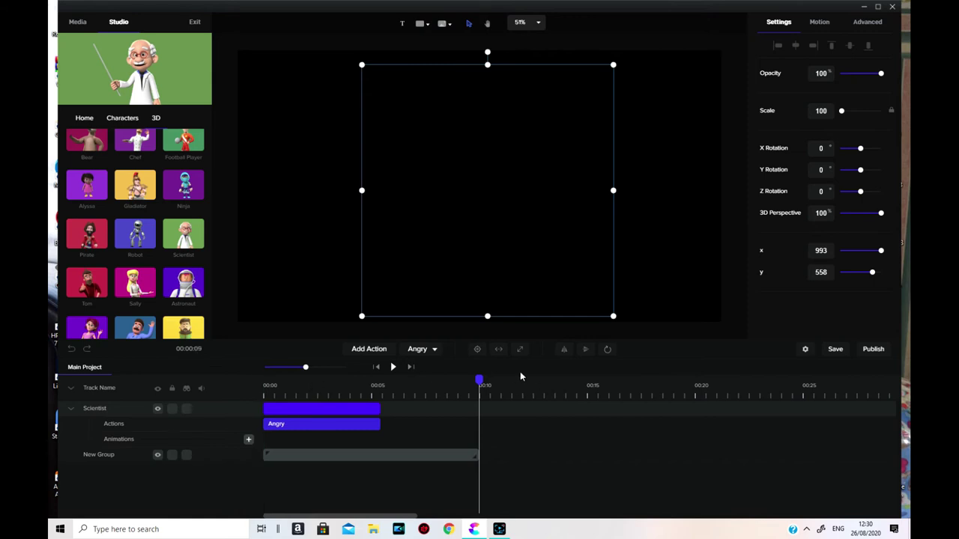
Step: Change the Scientist's action to Talking
click(483, 383)
click(433, 351)
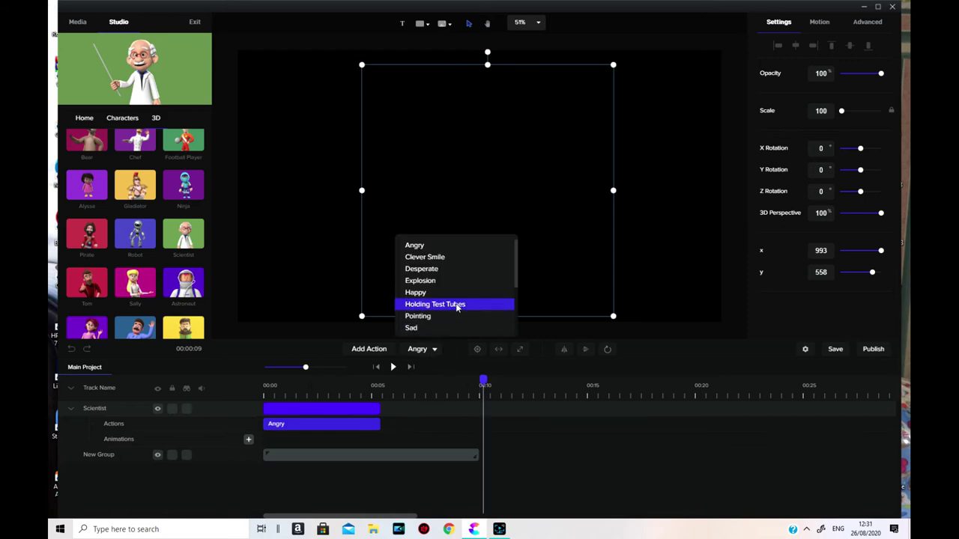
scroll(457, 282, down, 3)
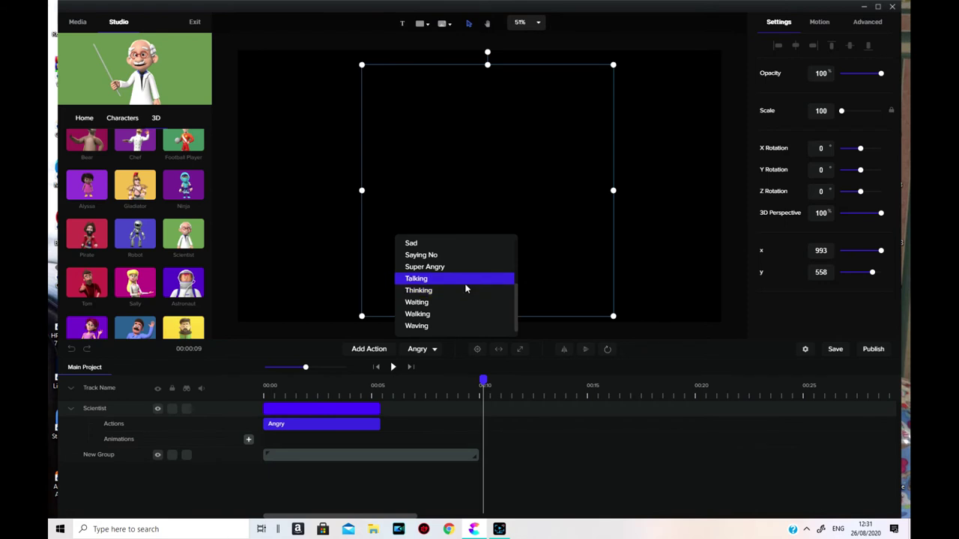
click(470, 284)
Step: Play the scene from the start twice to check how long the Scientist stays in front of the background
drag(480, 384, 237, 382)
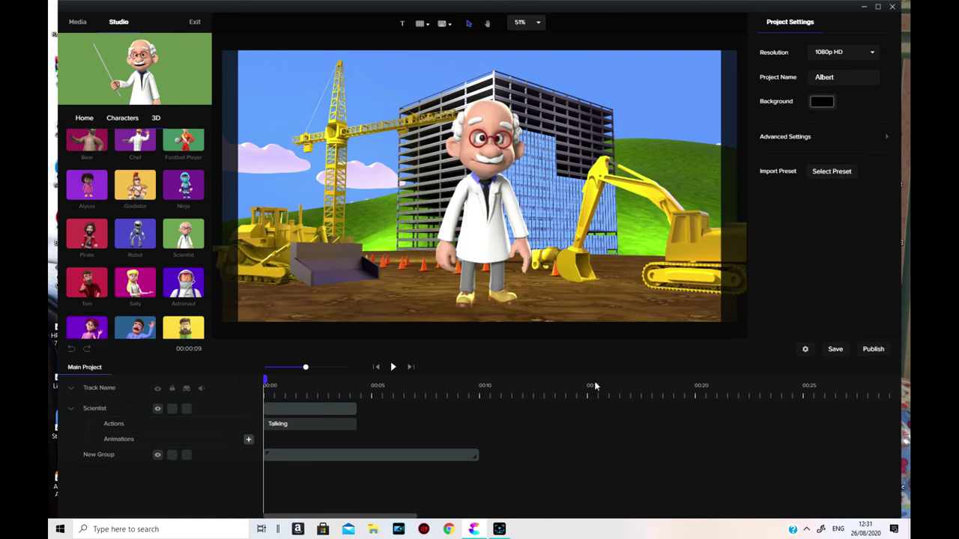
click(393, 367)
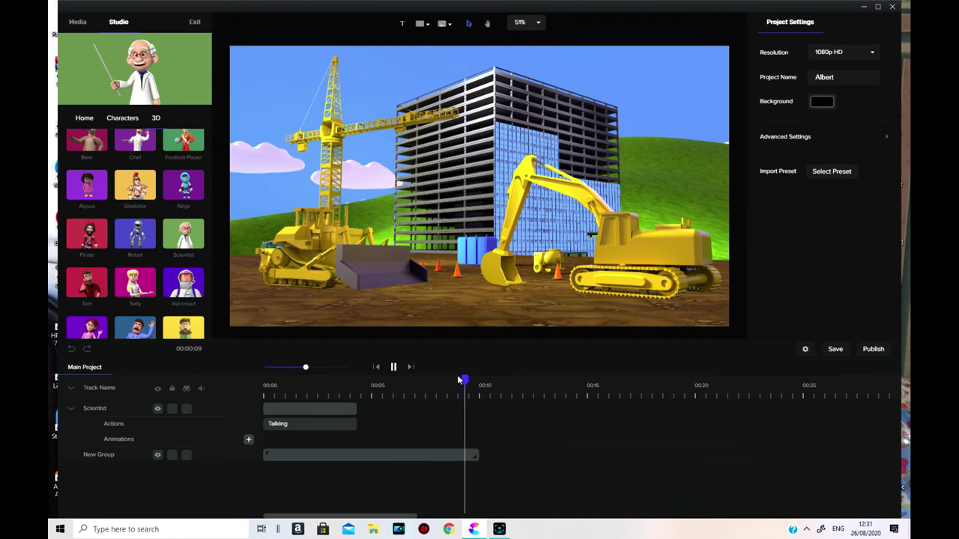
click(301, 410)
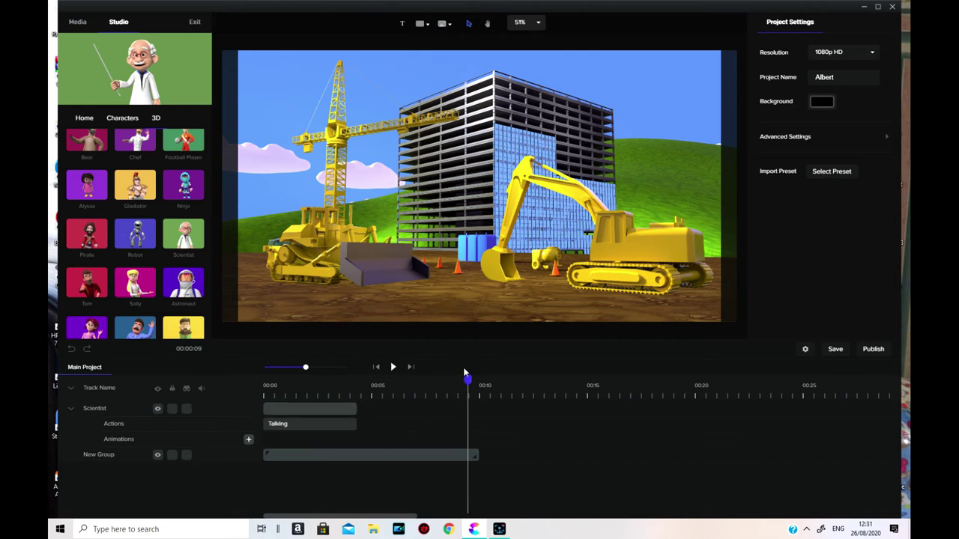
drag(470, 379, 258, 389)
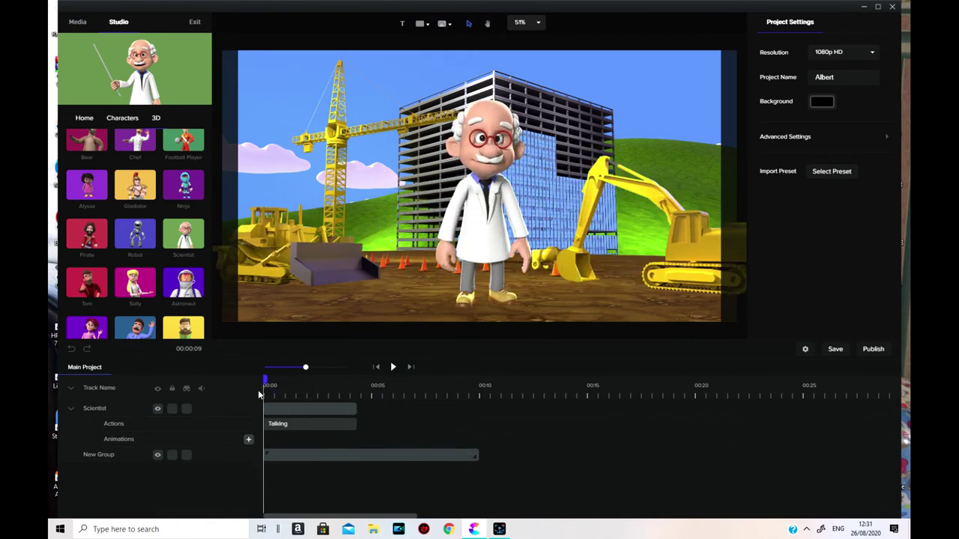
click(393, 368)
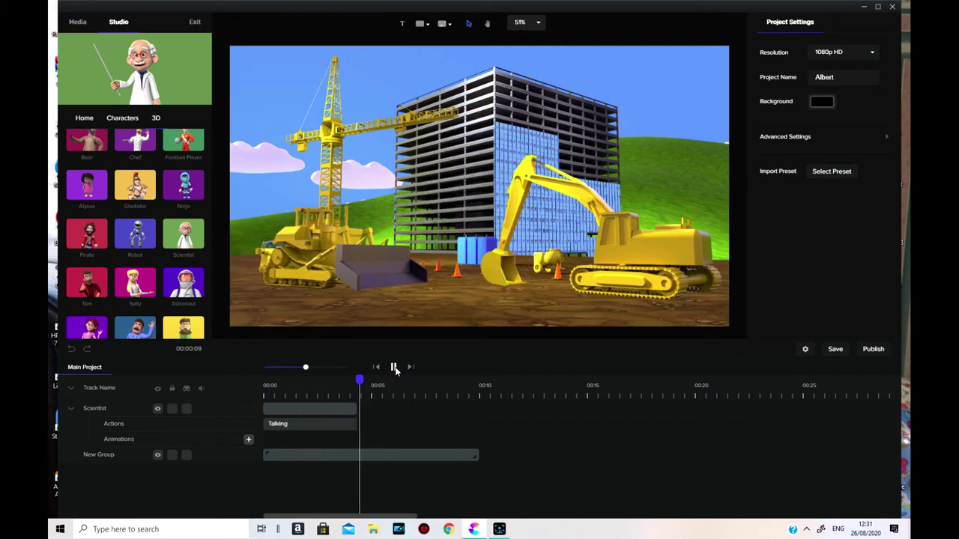
click(395, 368)
Step: Trim the Scientist clip so it starts at about 1 second and ends at about 3.9 seconds
click(349, 408)
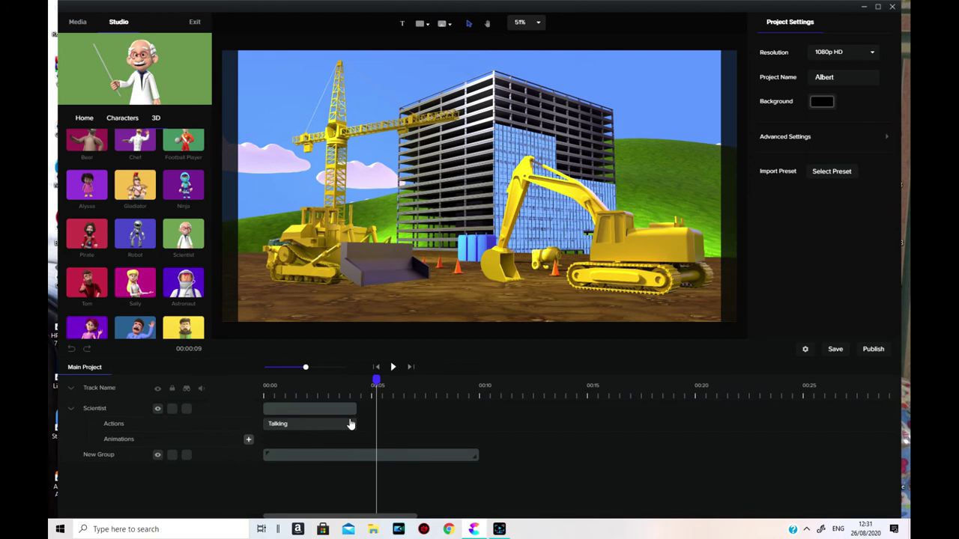
click(276, 399)
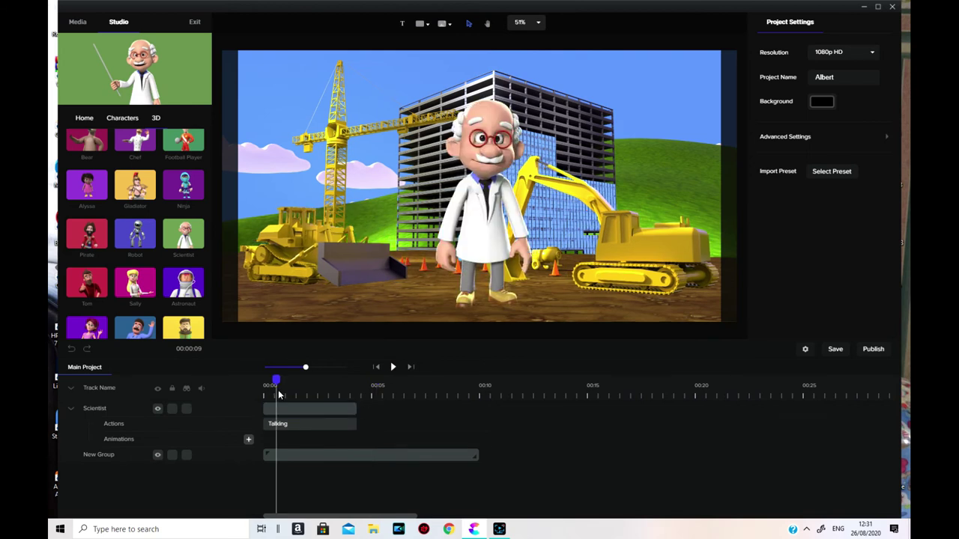
mouse_move(277, 381)
mouse_down()
mouse_move(288, 381)
mouse_move(259, 380)
mouse_move(364, 390)
mouse_move(288, 391)
mouse_move(371, 385)
mouse_move(284, 382)
mouse_up()
click(268, 408)
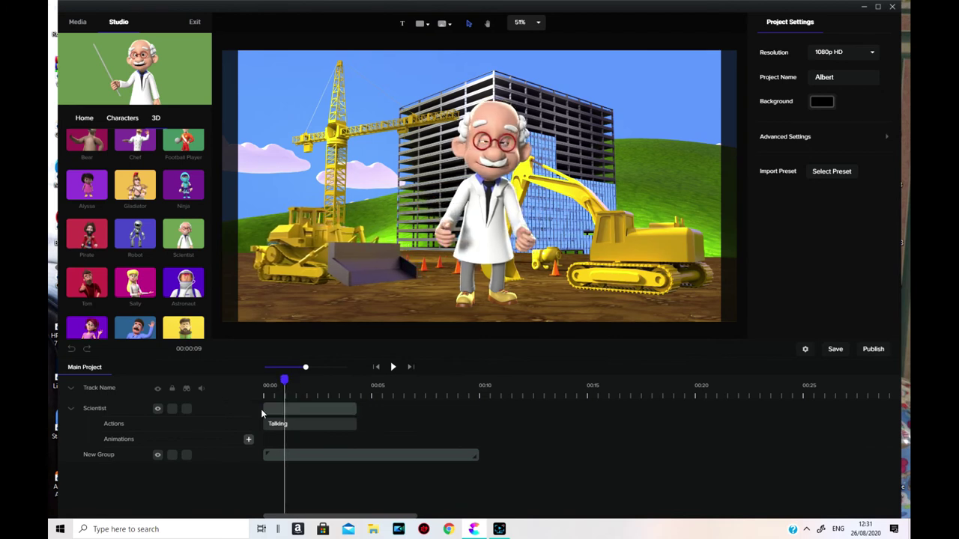
drag(266, 409, 285, 408)
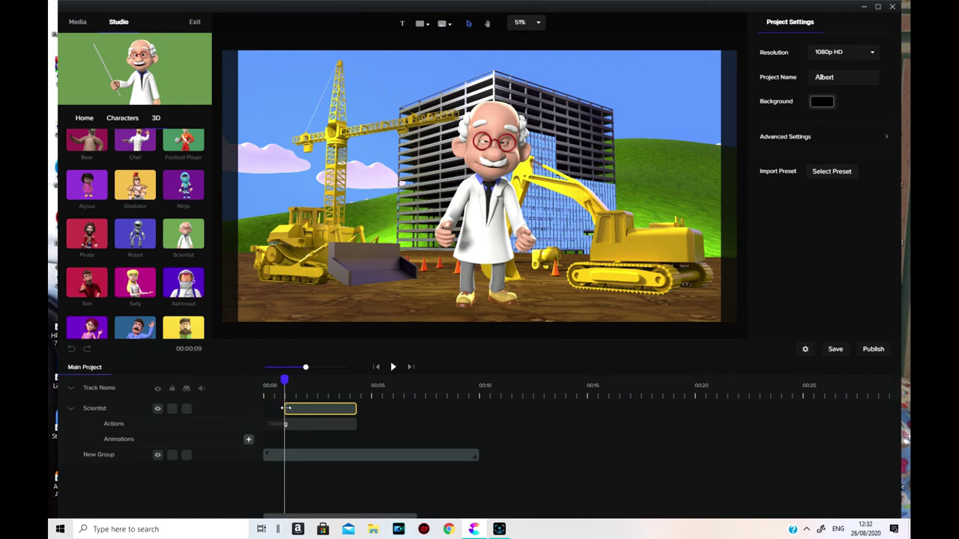
click(285, 409)
drag(354, 410, 349, 411)
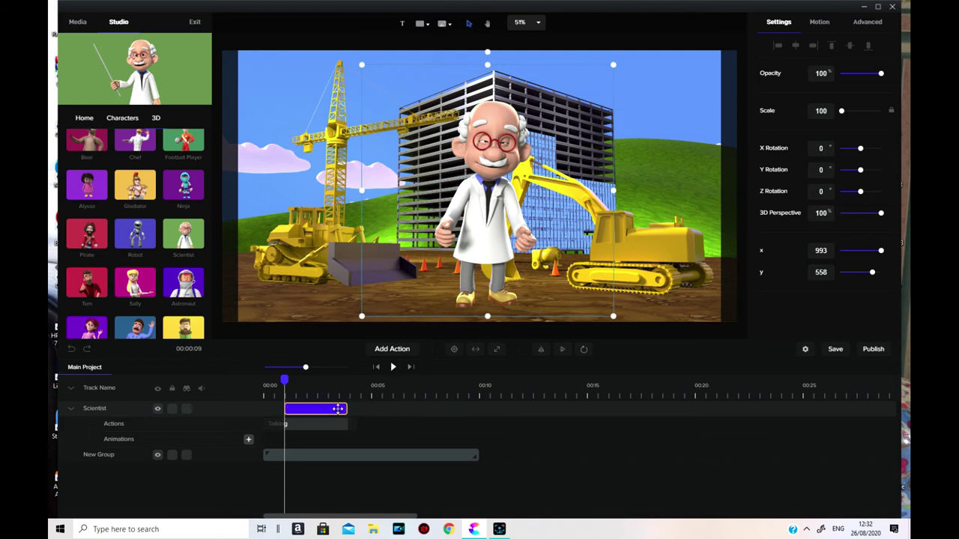
Step: Duplicate the trimmed Scientist clip and place the copy directly after it, starting at about 3.9 seconds
click(393, 369)
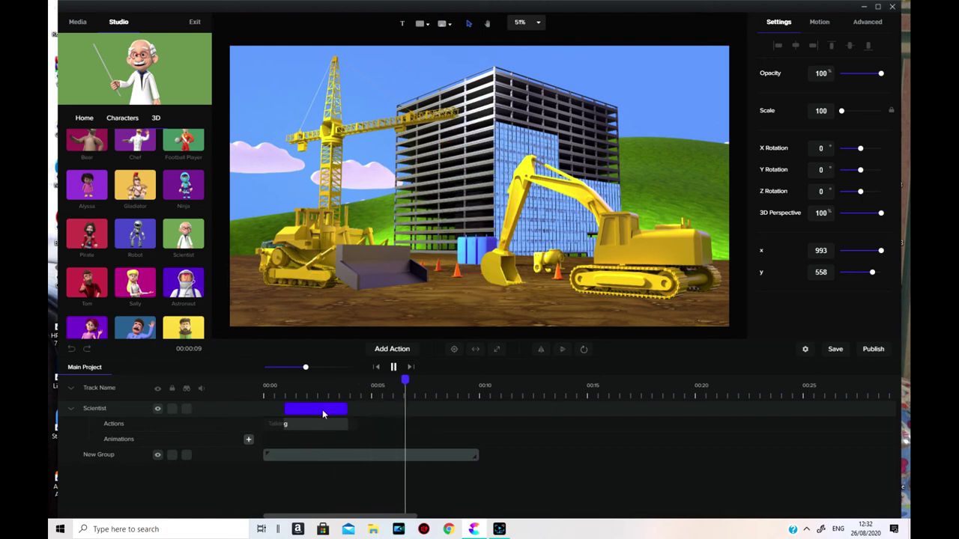
click(393, 366)
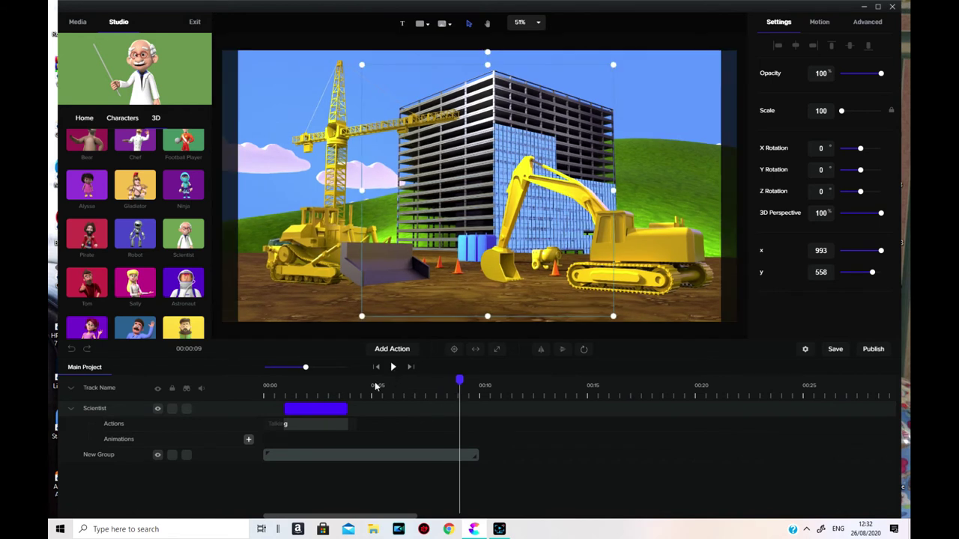
right_click(313, 412)
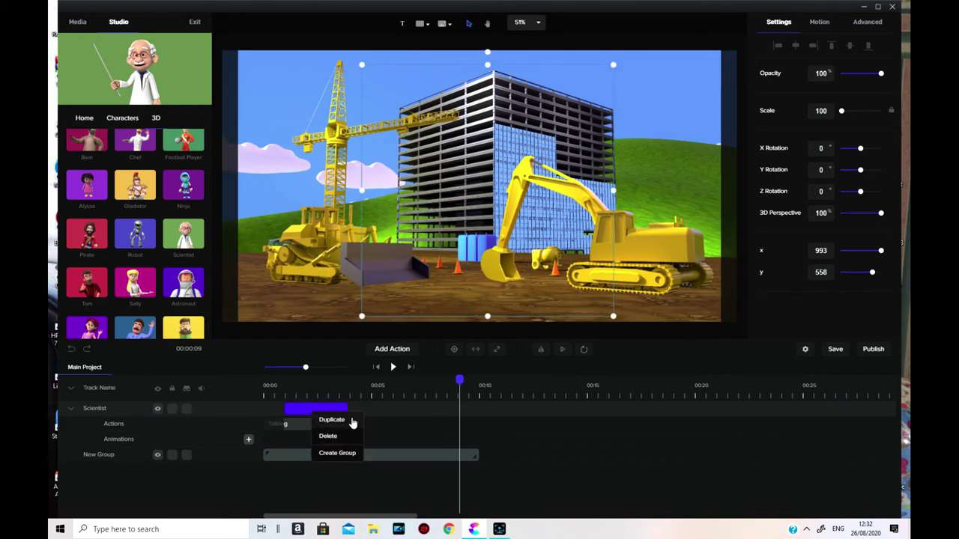
click(351, 421)
drag(322, 456, 382, 461)
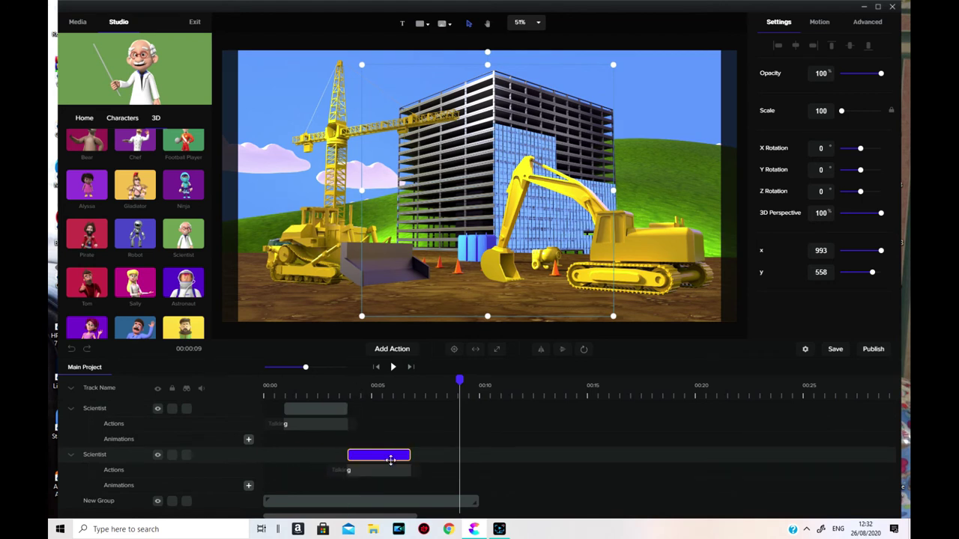
Step: Duplicate the second Scientist clip and place the new copy directly behind it, starting at about 6.8 seconds
right_click(390, 460)
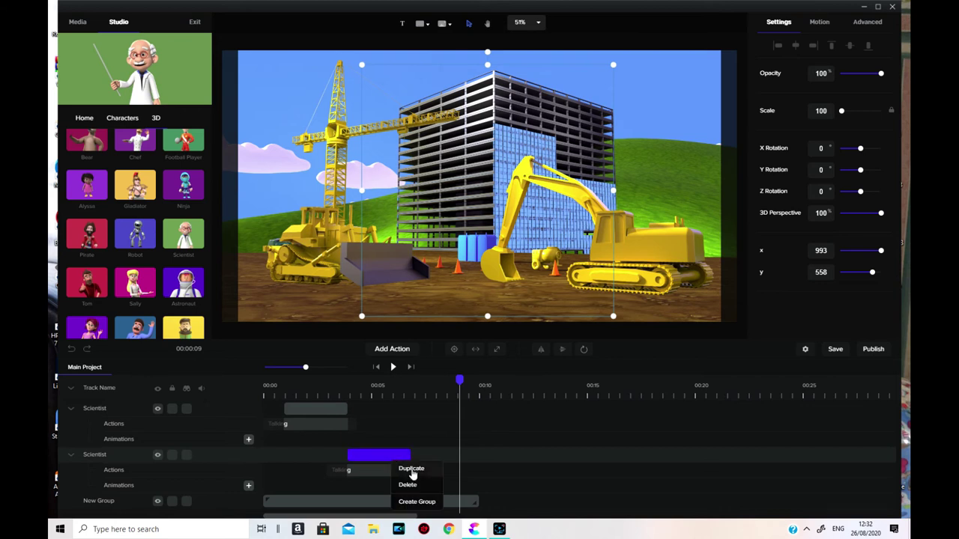
click(412, 469)
drag(385, 500, 449, 500)
Step: Play the scene from about 1 second to check how the three Scientist clips run together
click(390, 379)
mouse_move(289, 379)
mouse_down()
mouse_move(276, 379)
mouse_move(285, 380)
mouse_up()
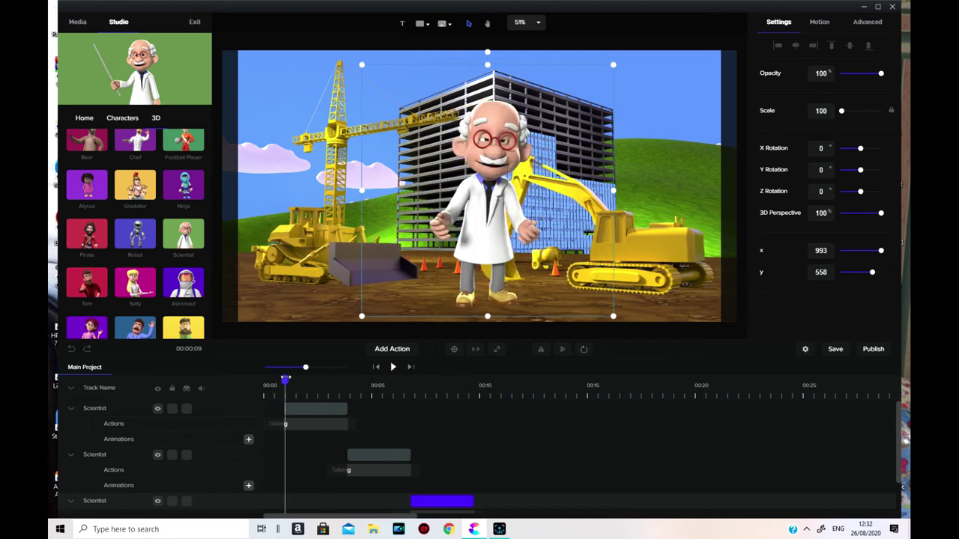
click(393, 366)
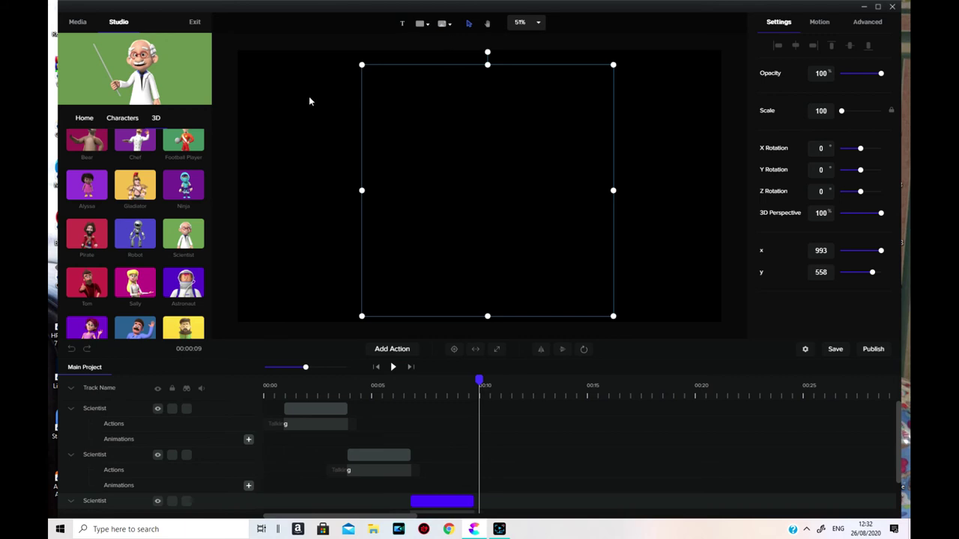
Step: Open the Text to Speech tool and enter the script "Hello and welcome to tony's music . please like and subscribe!"
click(81, 23)
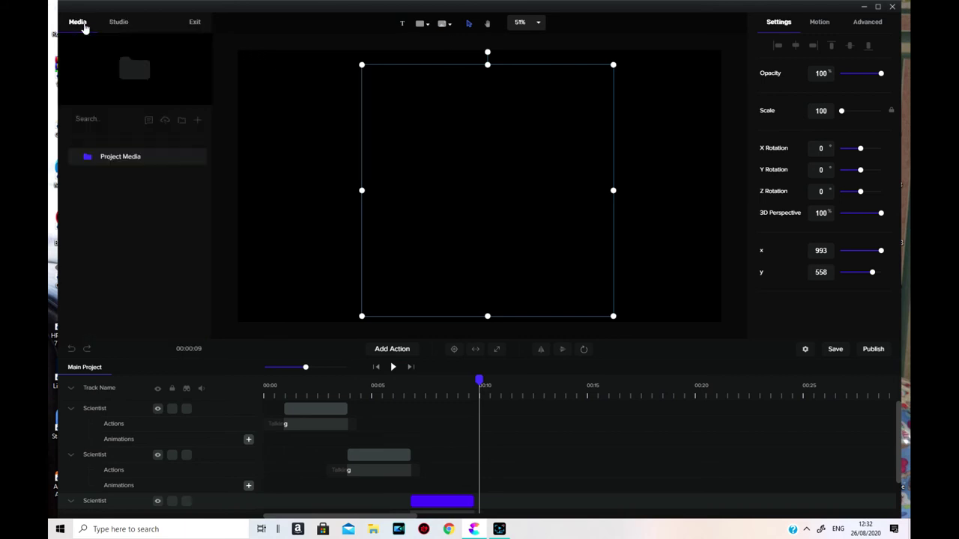
click(149, 121)
drag(516, 180, 302, 172)
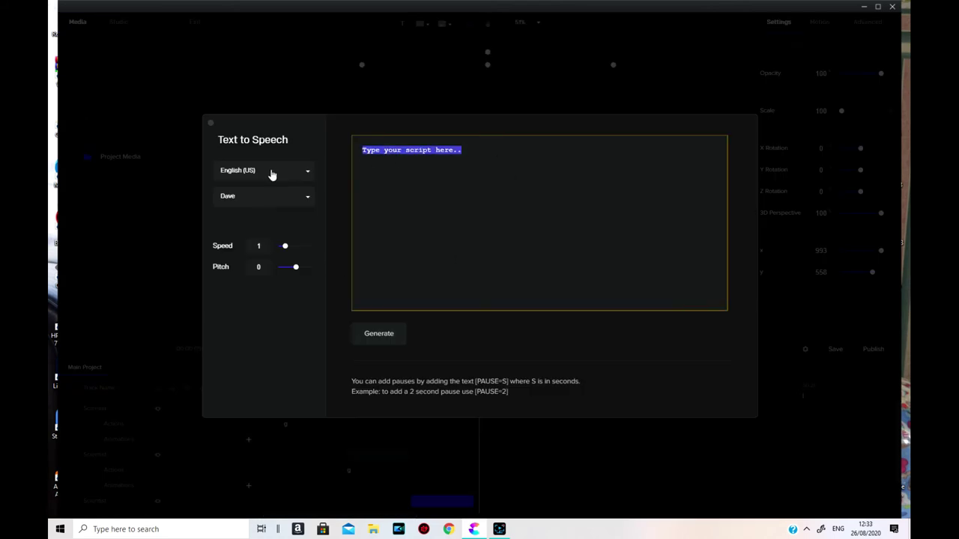
text(I)
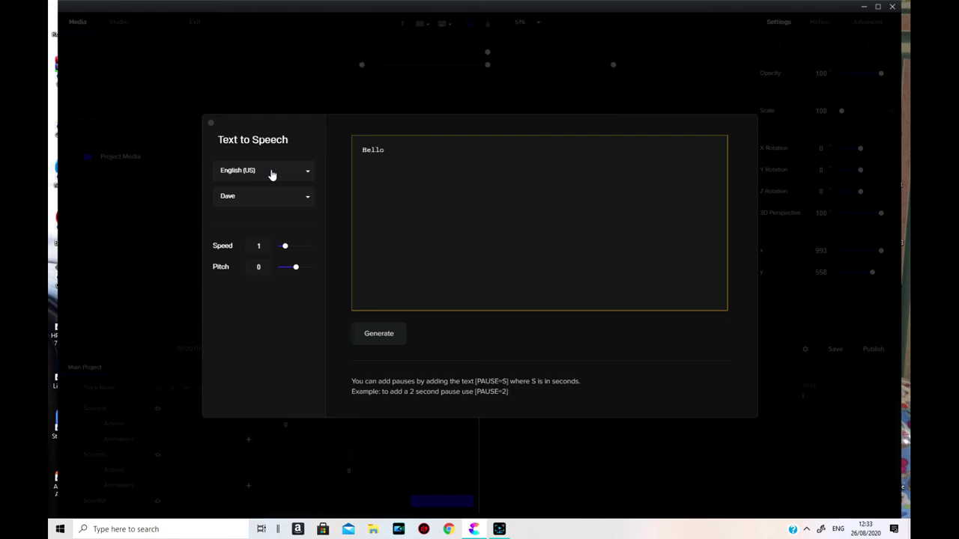
key(BackSpace)
text(d welcome to tony's music . pl)
text(ease like and subscribe!)
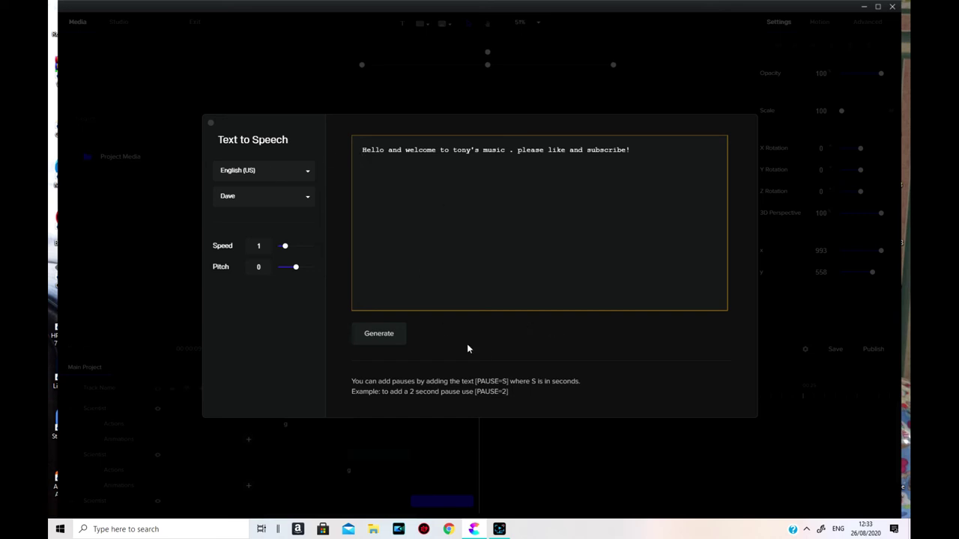
Step: Generate and preview the speech, import it to the media library and close the Text to Speech dialog
click(388, 334)
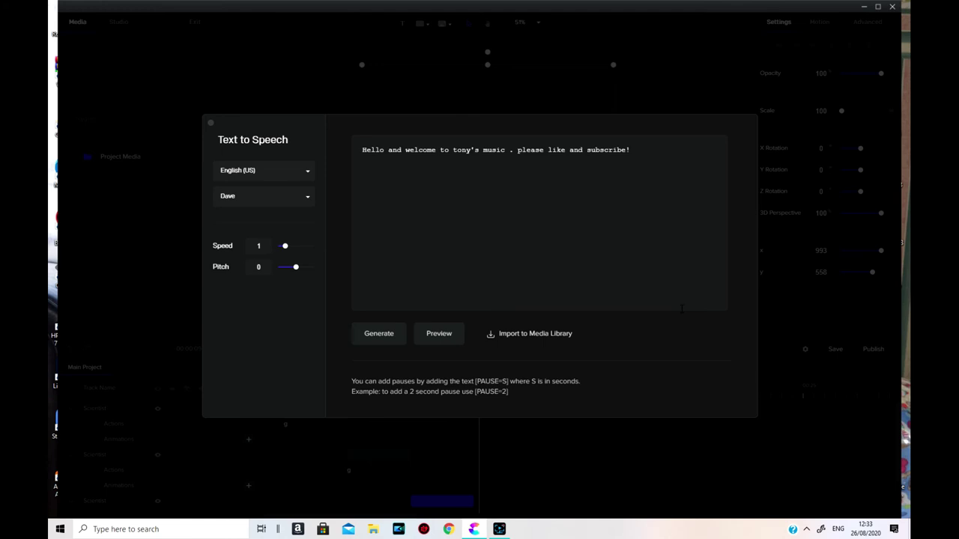
click(436, 336)
click(514, 335)
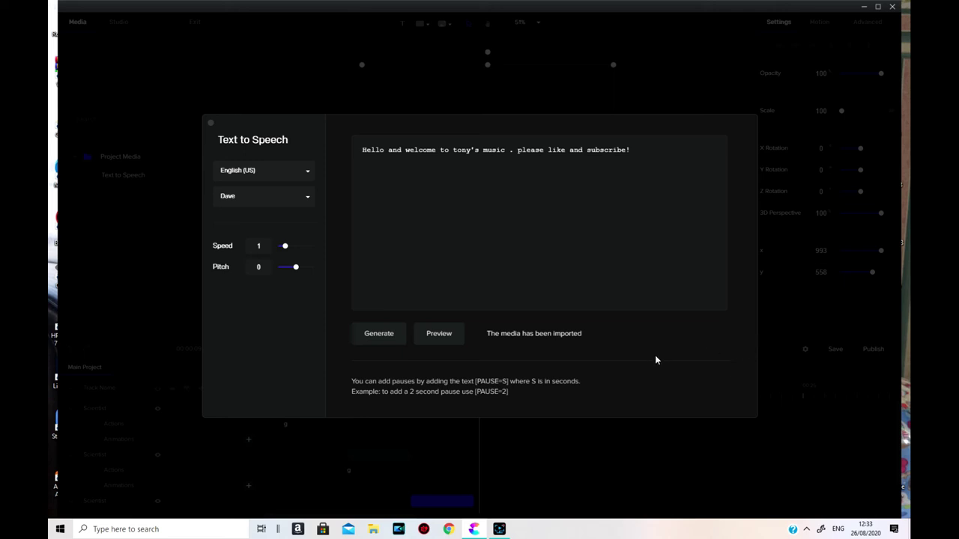
click(211, 123)
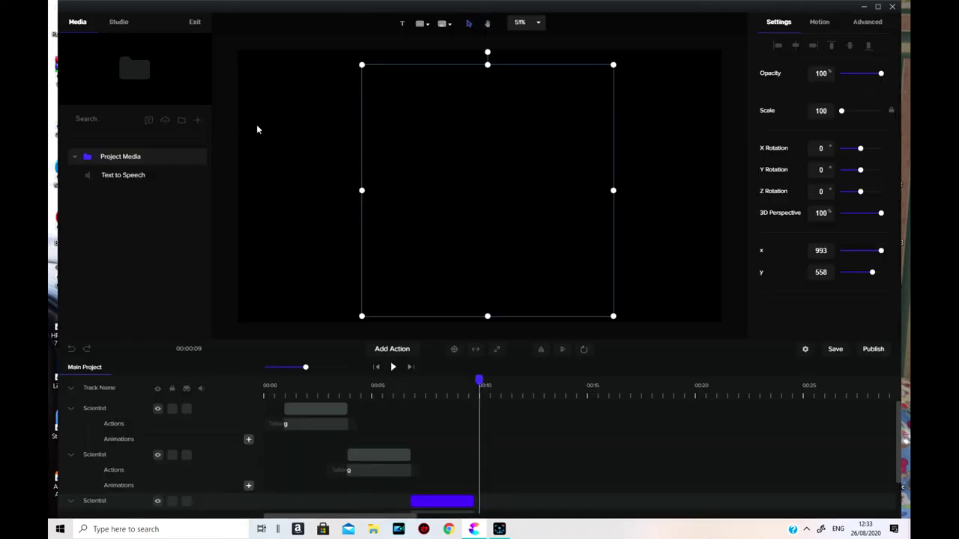
Step: Add the Text to Speech audio to the timeline so it starts at about 1 second
click(118, 178)
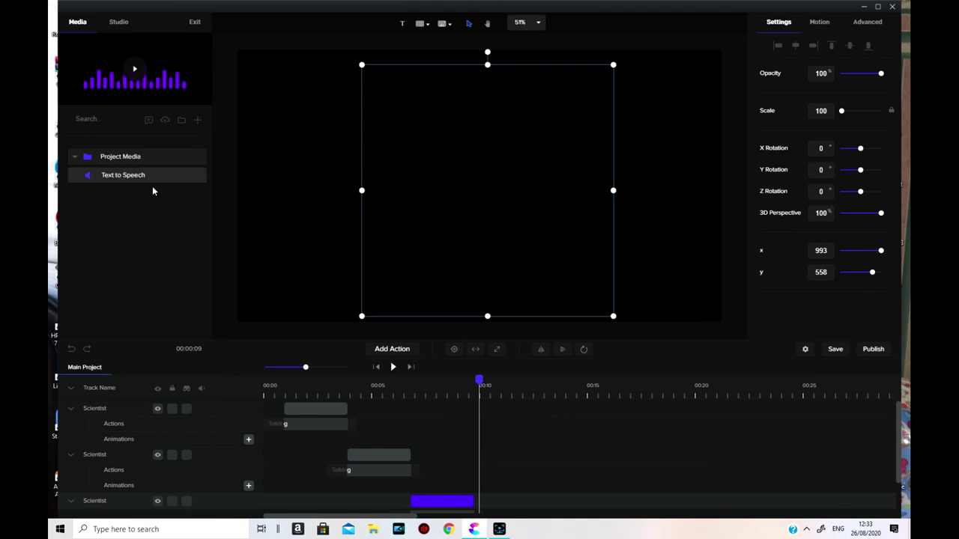
drag(480, 379, 285, 380)
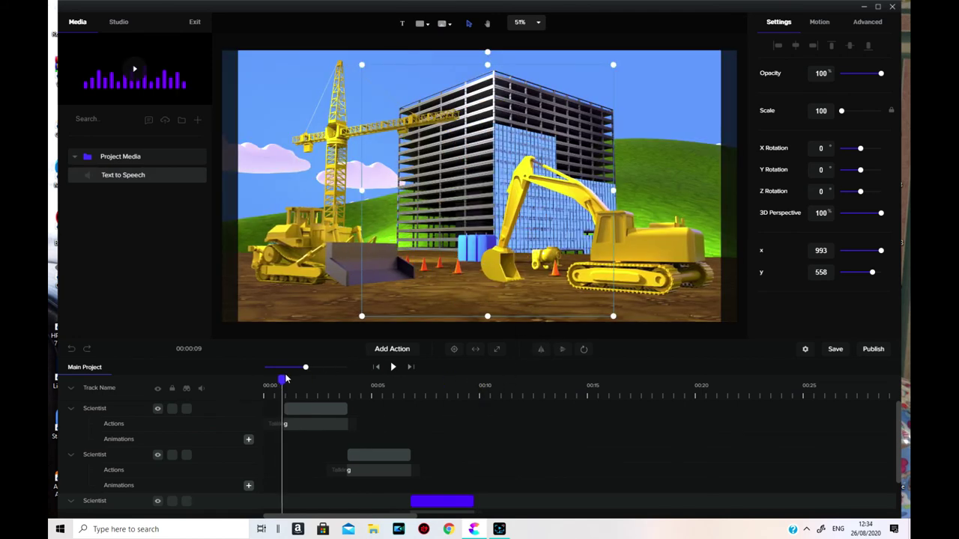
drag(109, 185, 365, 259)
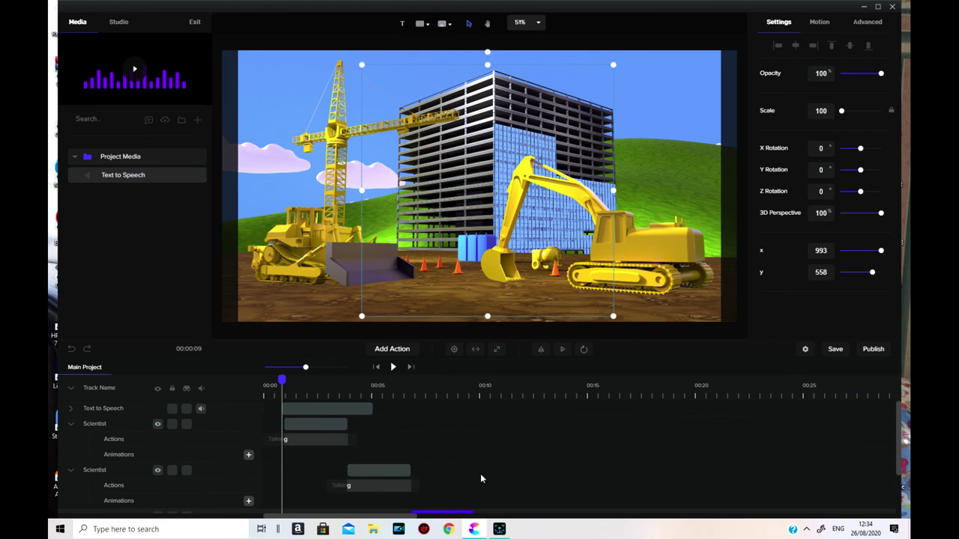
Step: Delete the third Scientist clip and shorten the second one to end with the speech at about 5 seconds
scroll(578, 423, down, 1)
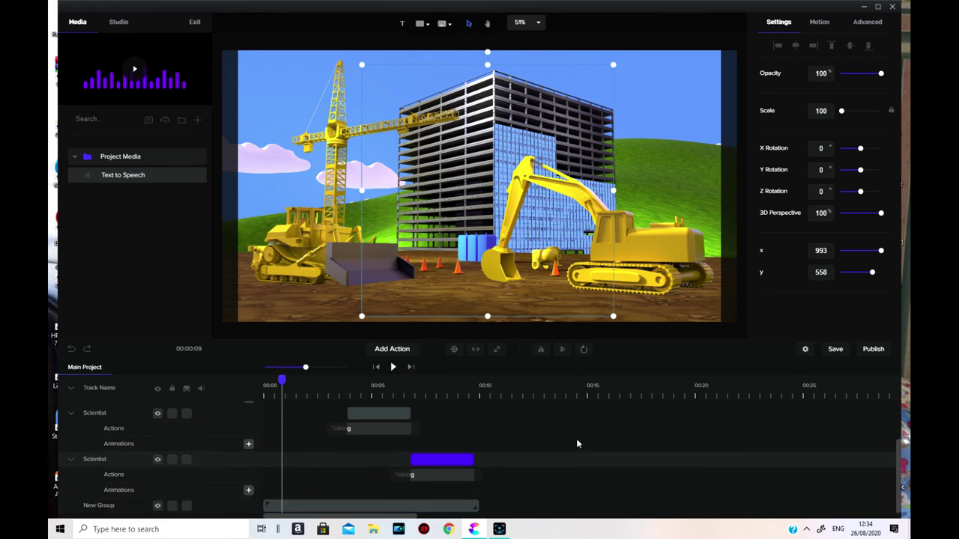
right_click(449, 469)
click(462, 488)
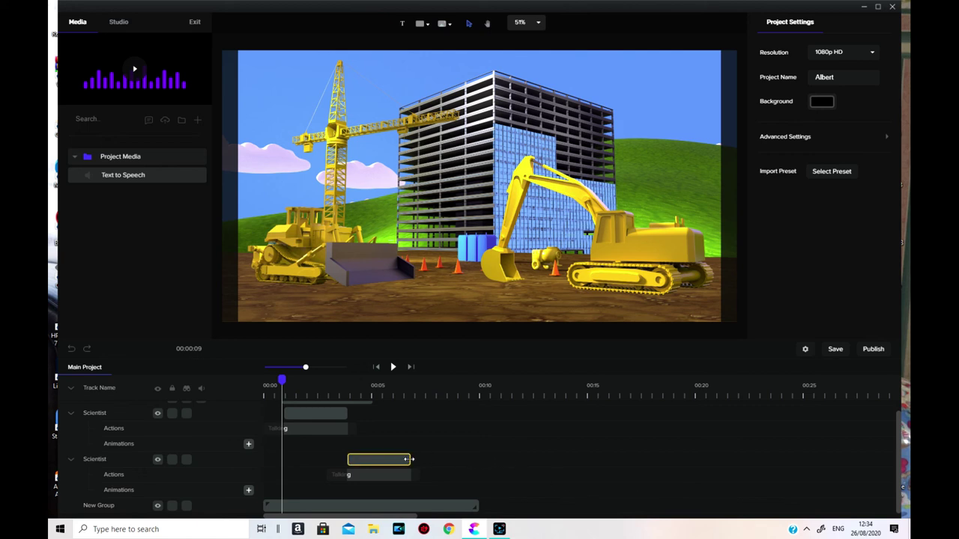
drag(410, 459, 372, 456)
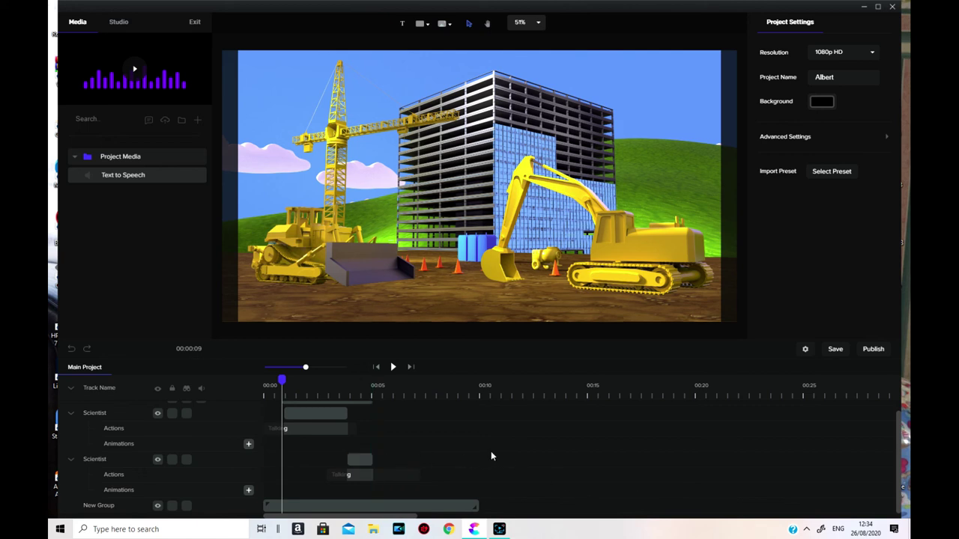
click(394, 367)
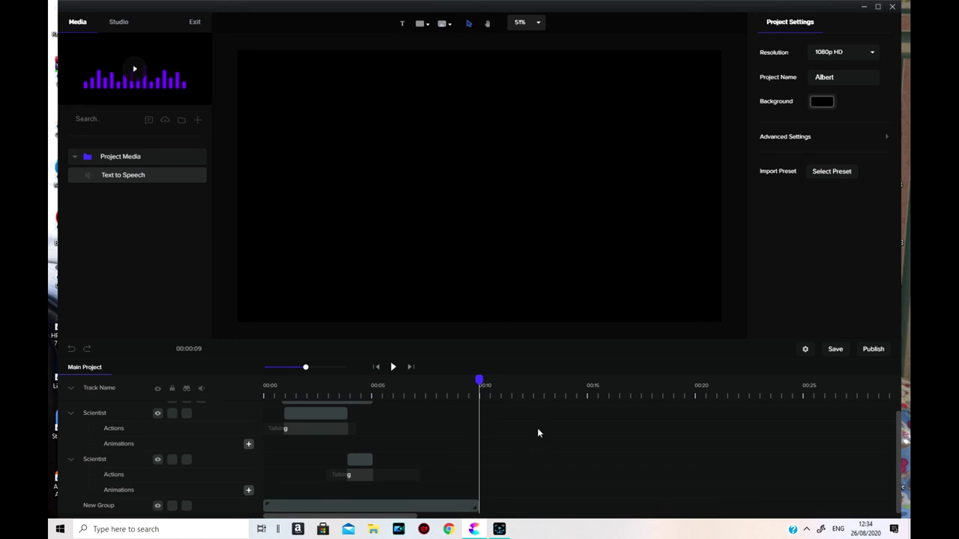
Step: Group the Text to Speech clip with the second Scientist clip
scroll(646, 442, up, 1)
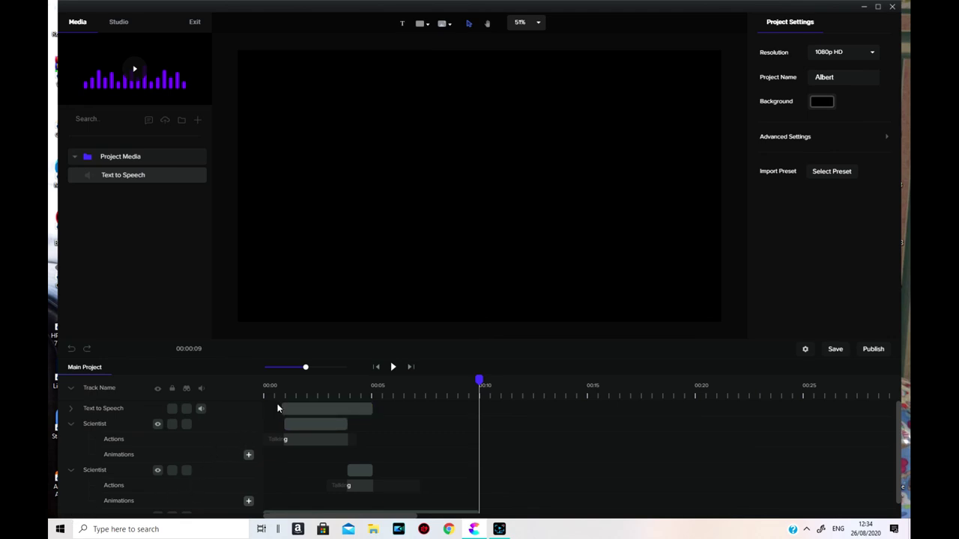
click(300, 409)
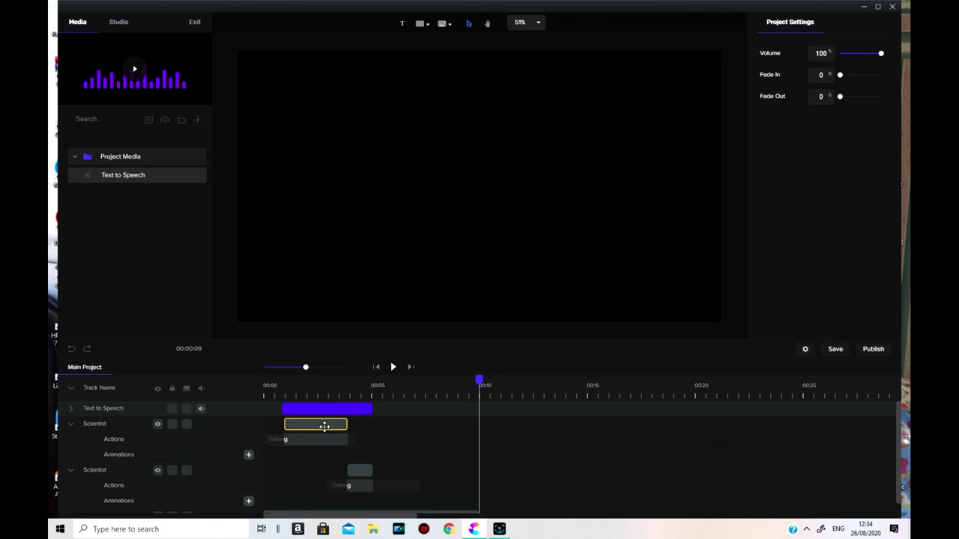
click(359, 471)
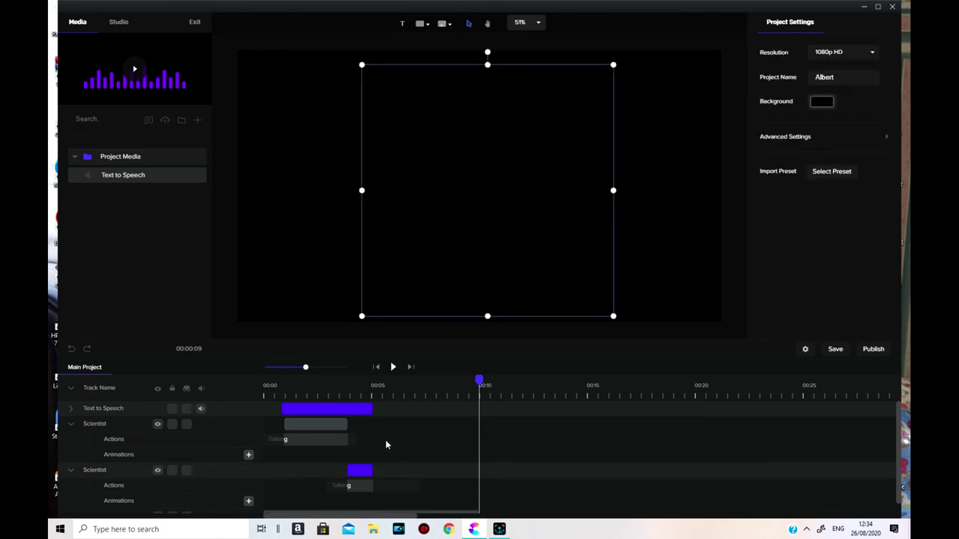
right_click(351, 410)
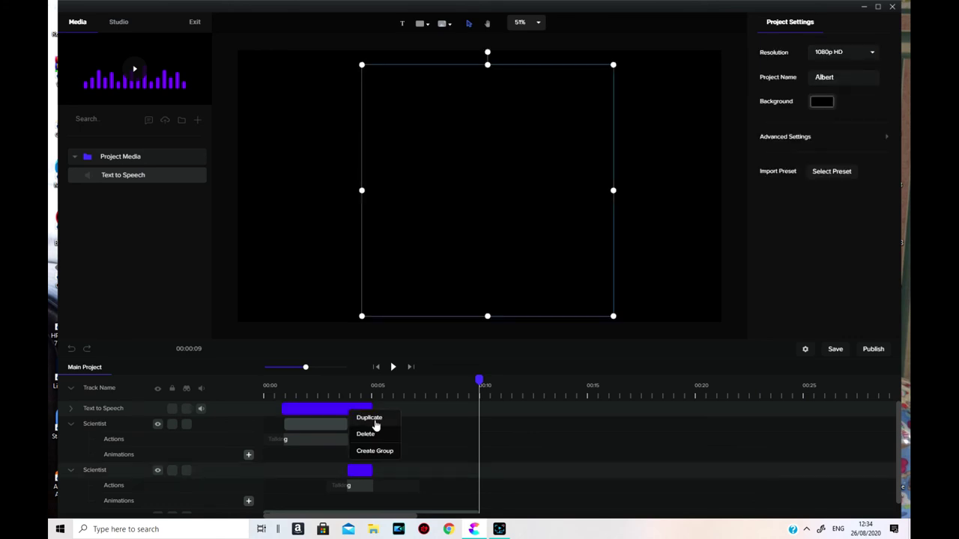
click(392, 453)
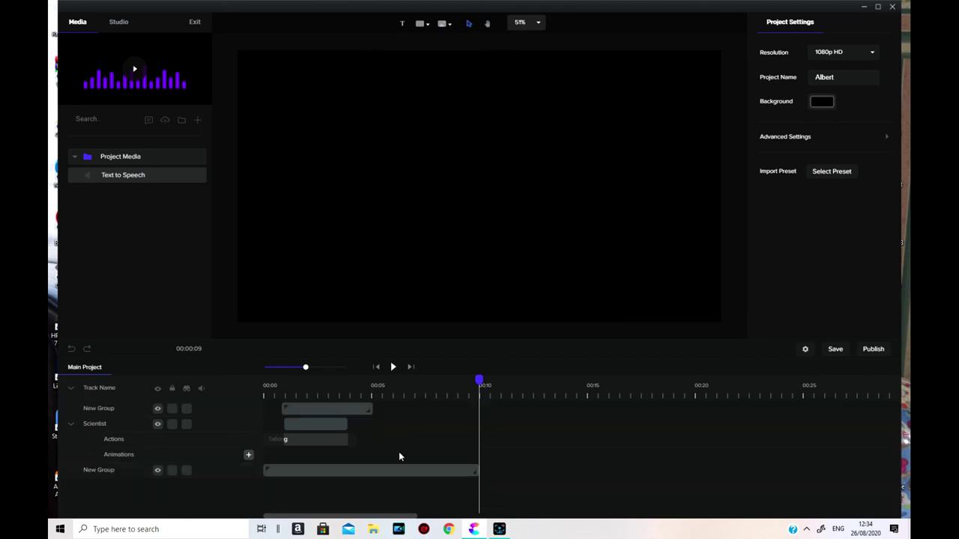
Step: Play the scene from the start to check the talking Scientist together with the speech audio
click(114, 407)
click(113, 410)
click(377, 368)
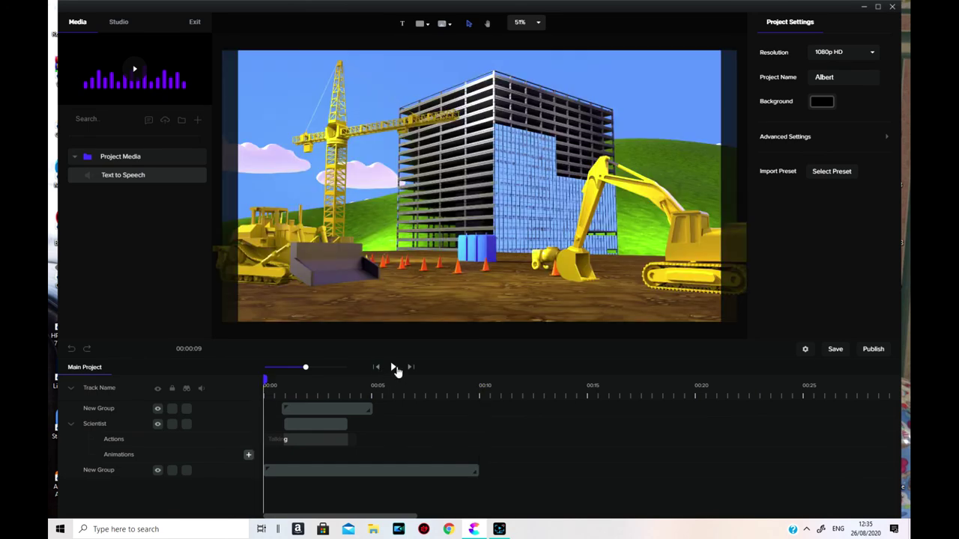
click(394, 367)
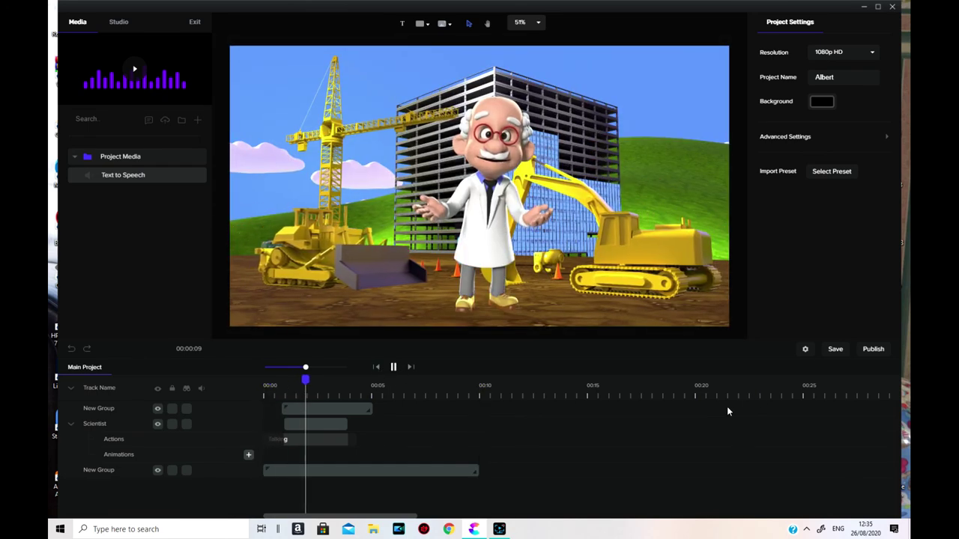